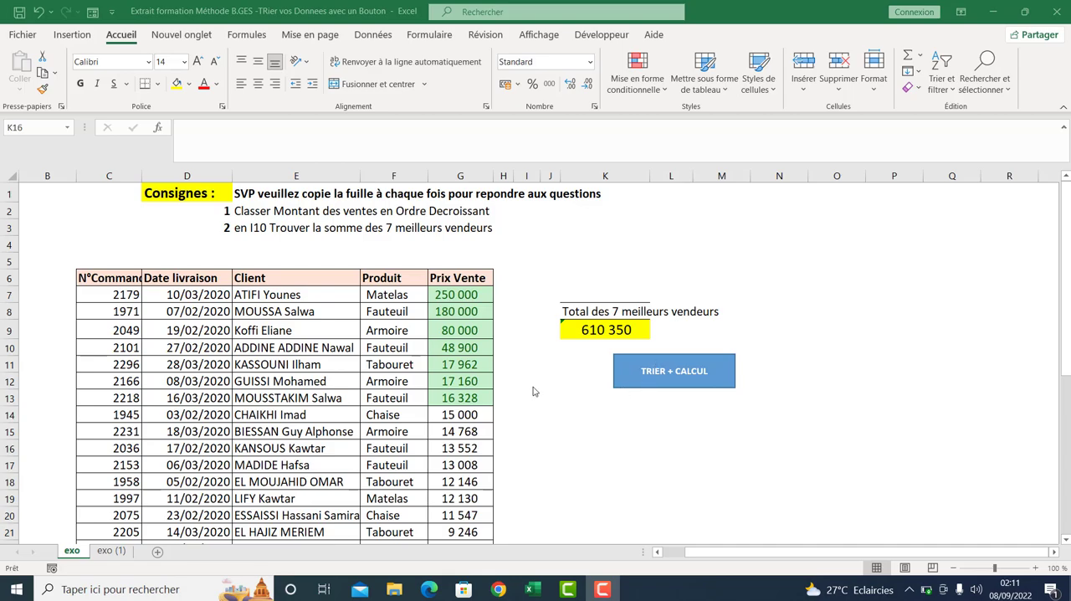
- Replace the Prix Vente value in cell G16 with 300000
double_click(452, 448)
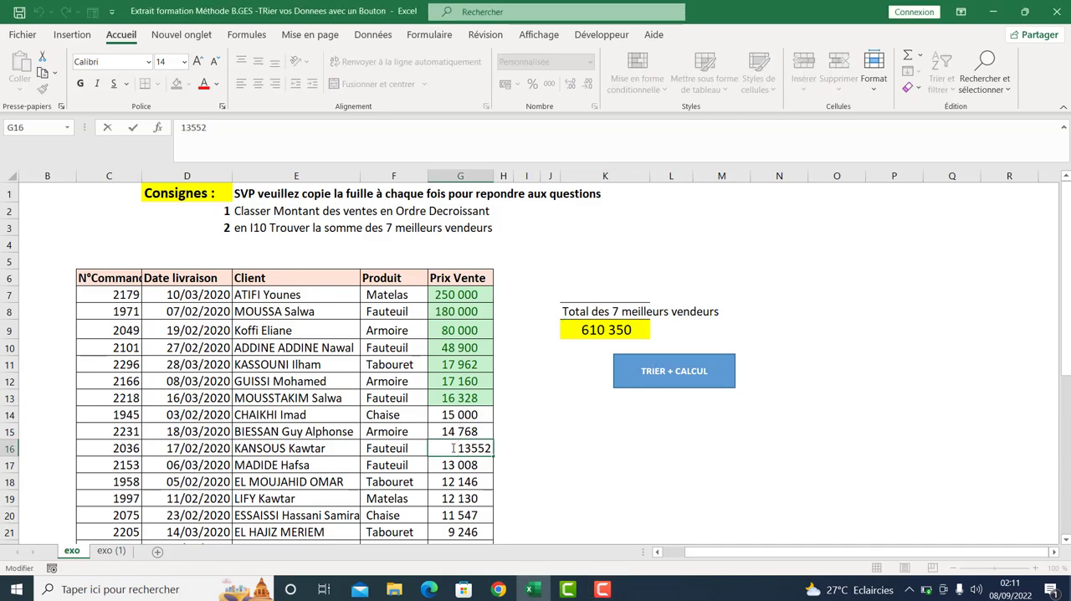
key(Delete)
key(Delete)
key(Delete)
key(Delete)
key(Delete)
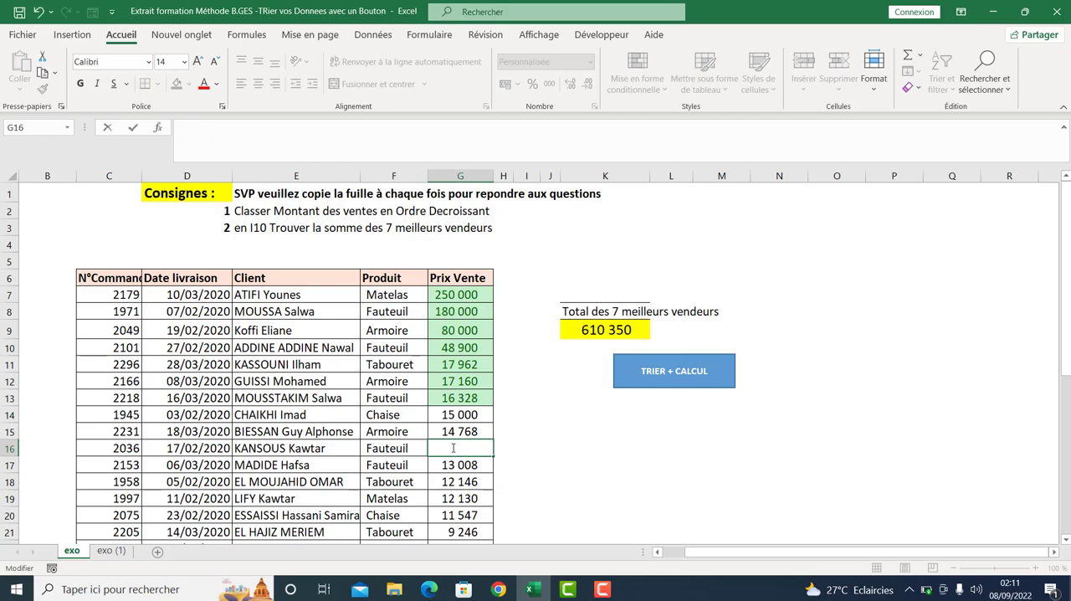
text(300000)
key(Return)
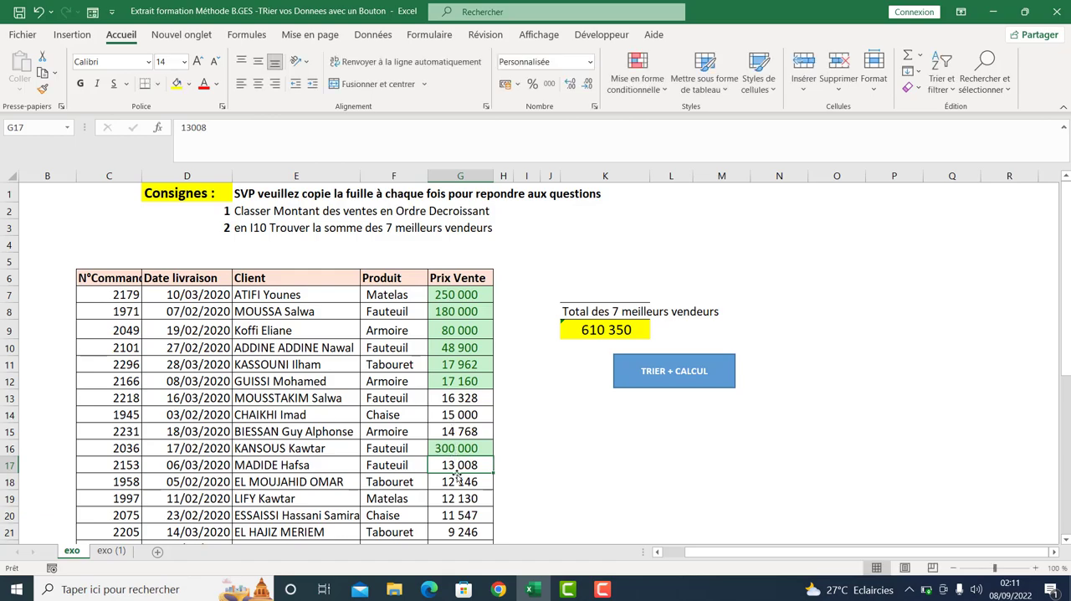
- Check the total formula in K9, then run the TRIER + CALCUL macro to re-sort the sales and update the total
double_click(608, 330)
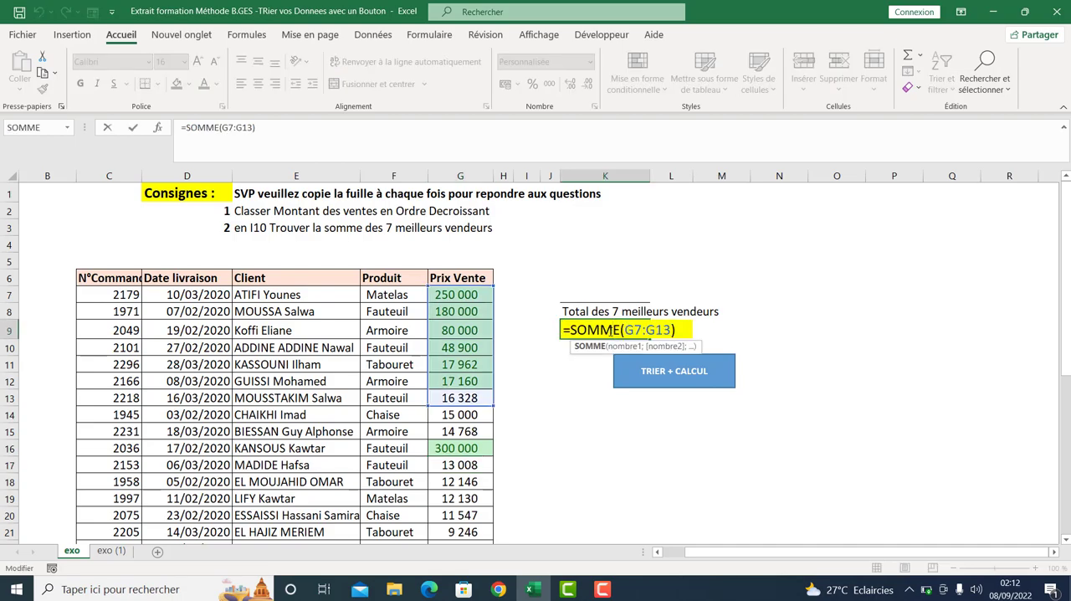
key(Return)
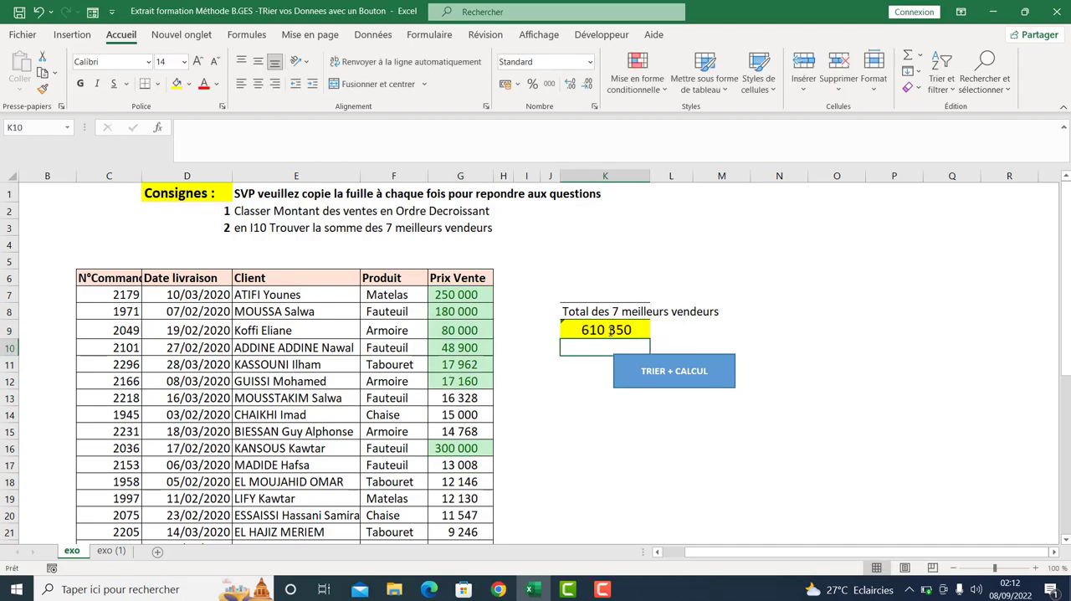
click(658, 373)
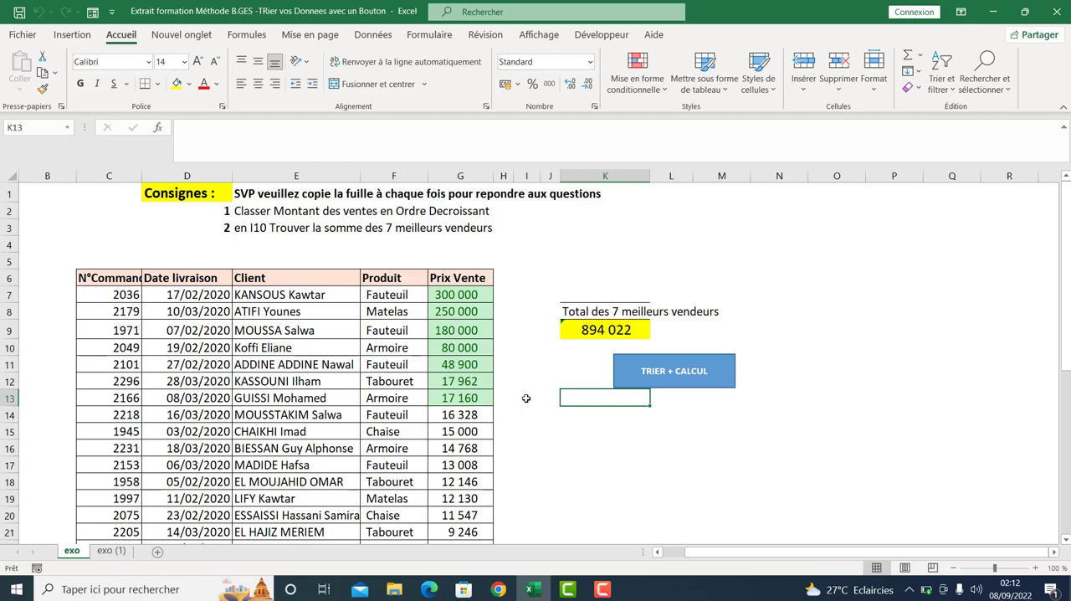
- On sheet exo (1), sort the whole sales table by Prix Vente cell values, "Du plus grand au plus petit"
click(110, 551)
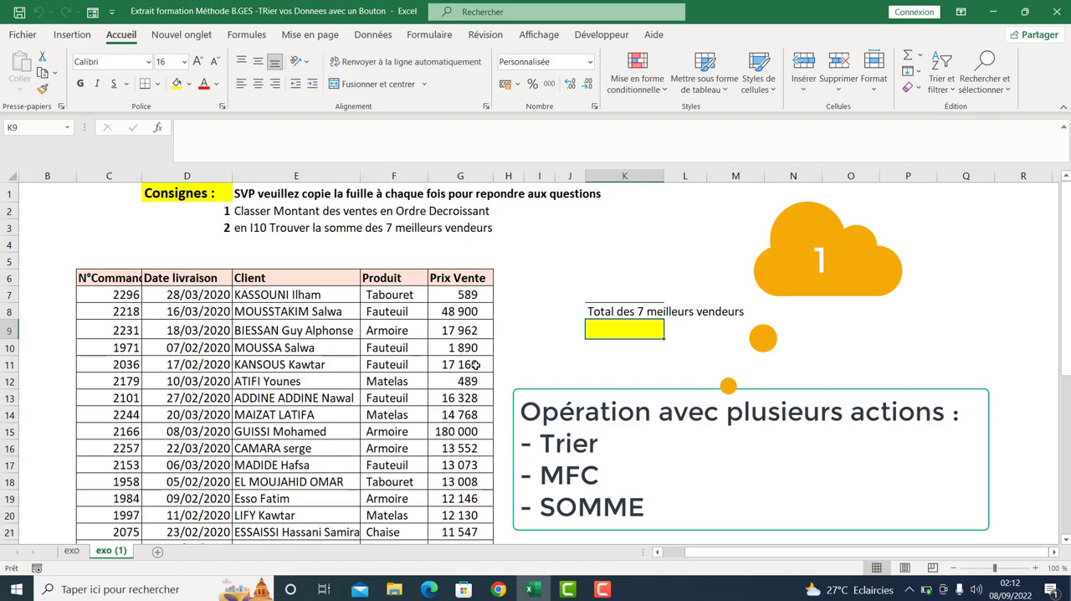
click(285, 364)
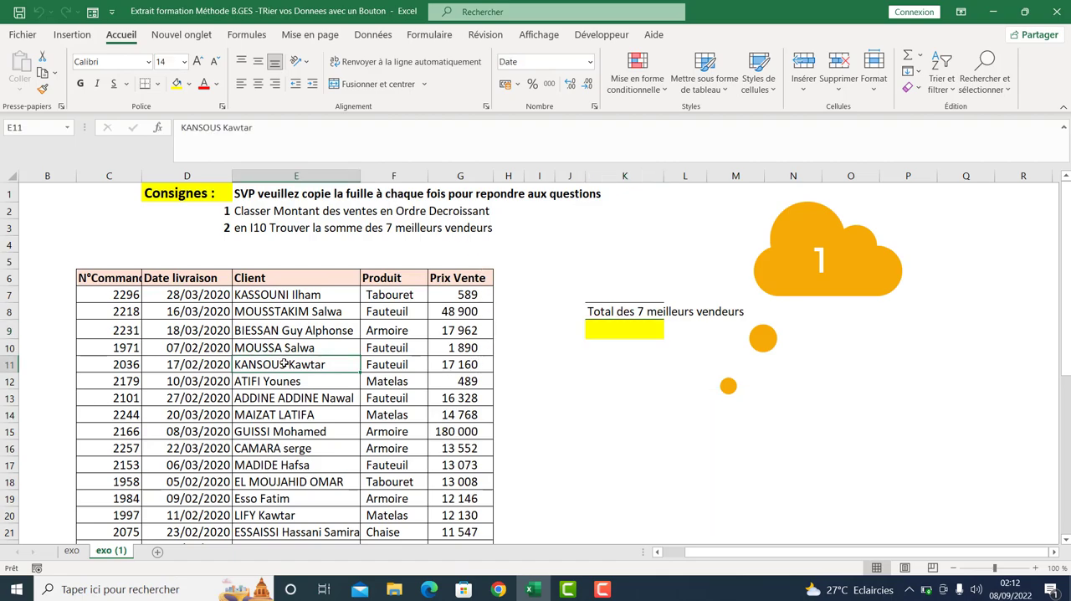
click(322, 397)
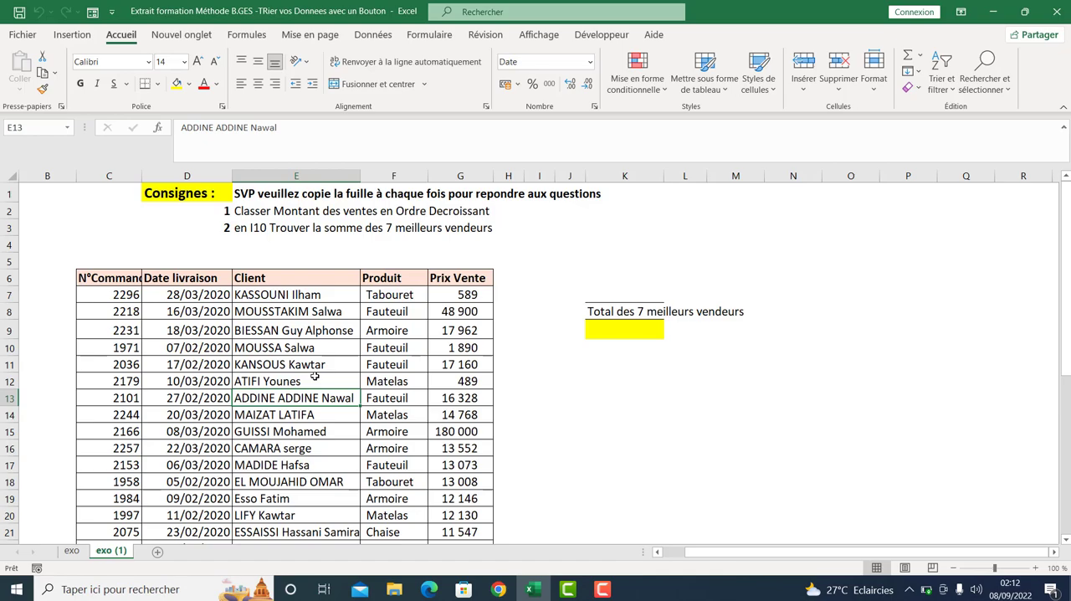
key(ctrl+asterisk)
click(368, 34)
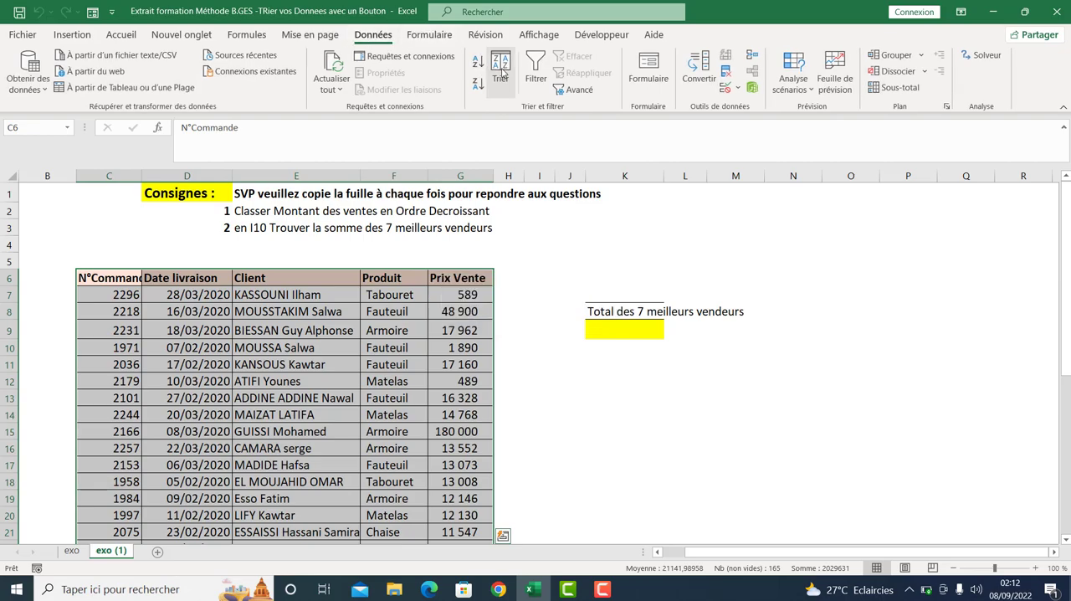
click(500, 72)
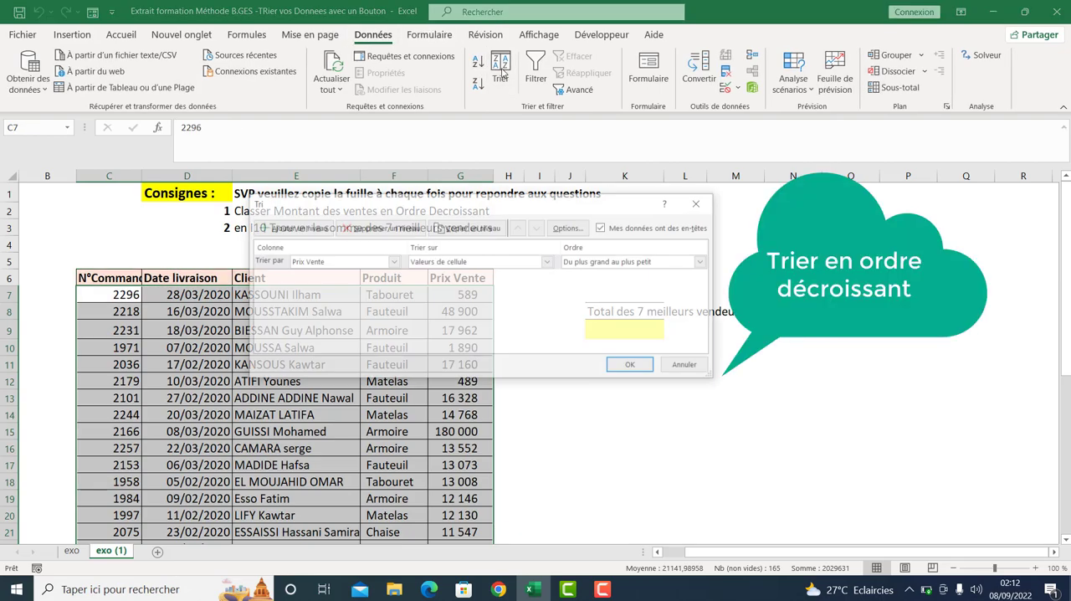
click(352, 262)
click(355, 308)
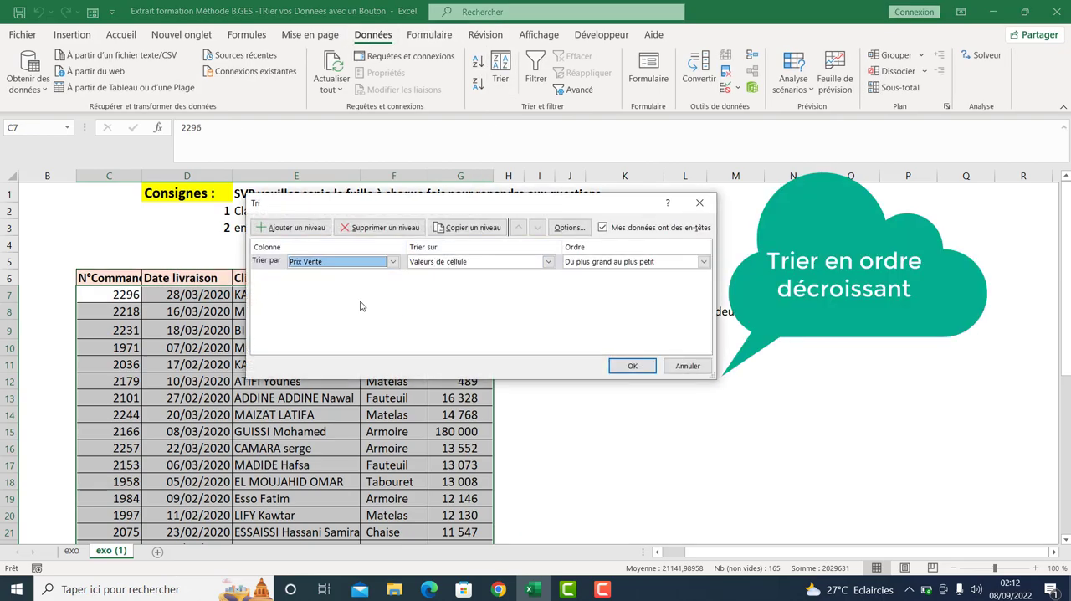
click(627, 263)
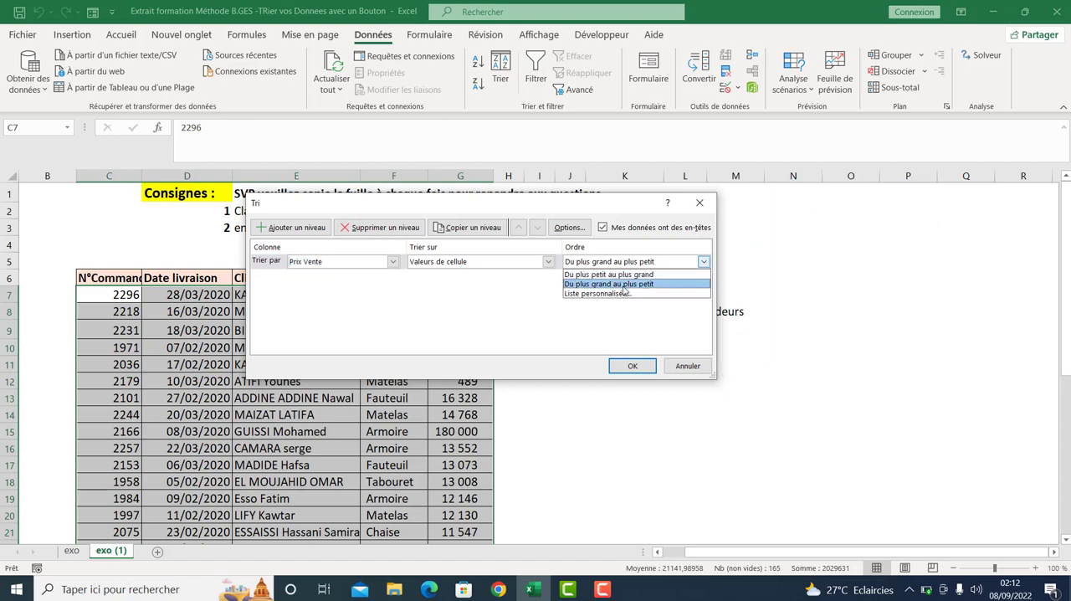
click(623, 285)
click(632, 365)
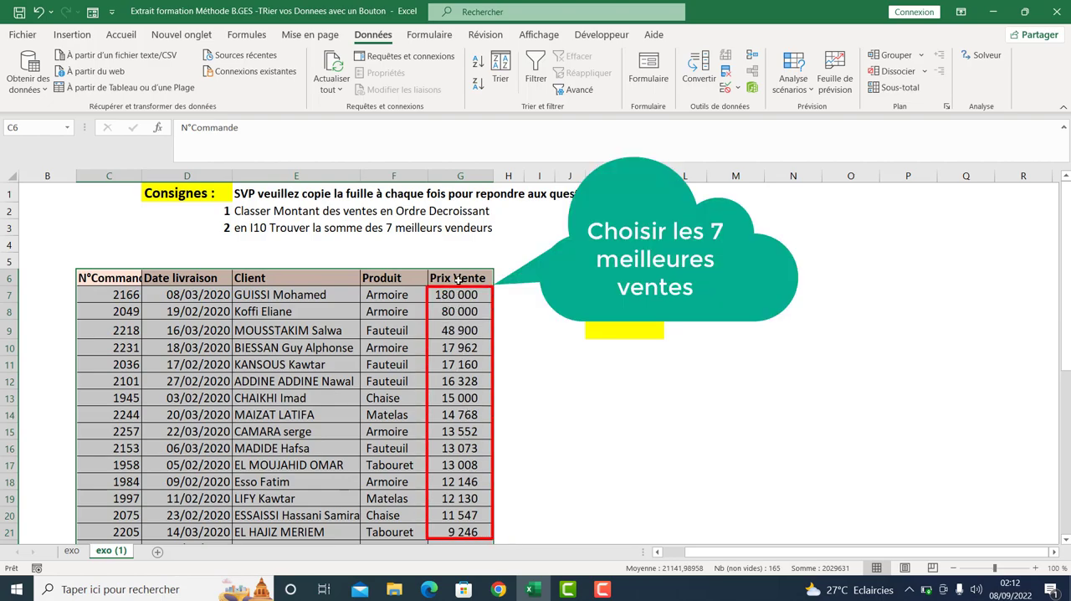
- Apply conditional formatting to the Prix Vente values G7:G38 that marks the 7 highest with "Remplissage vert avec texte vert foncé"
drag(458, 295, 453, 427)
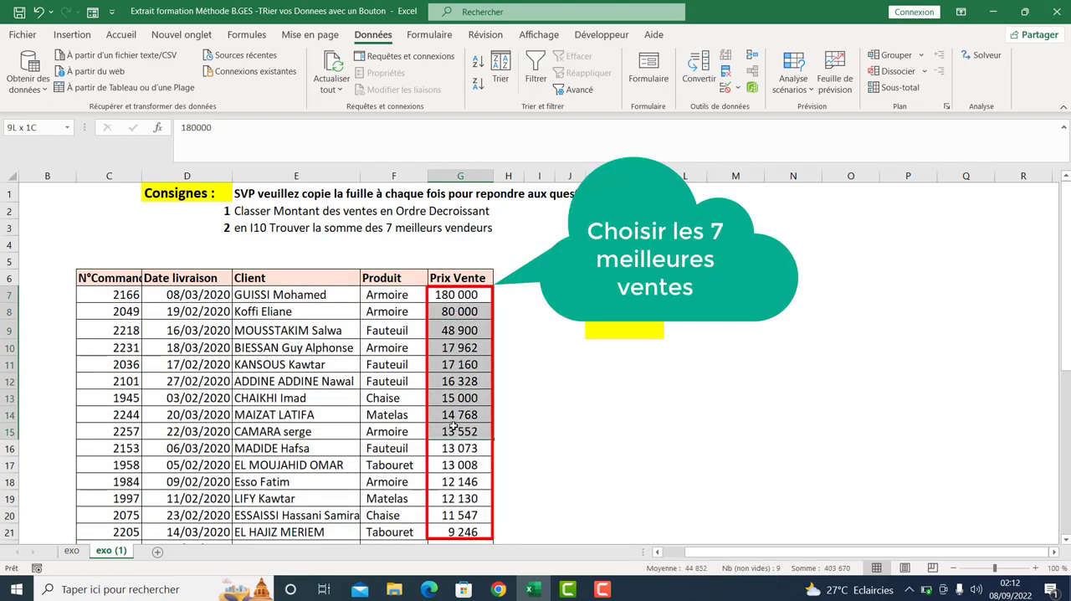
click(460, 337)
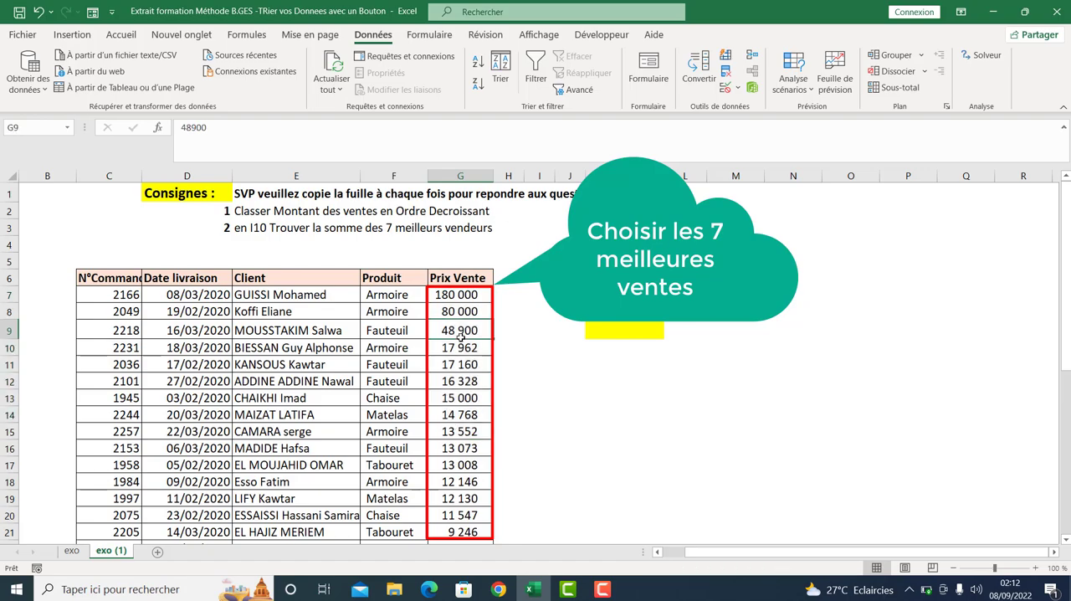
click(459, 295)
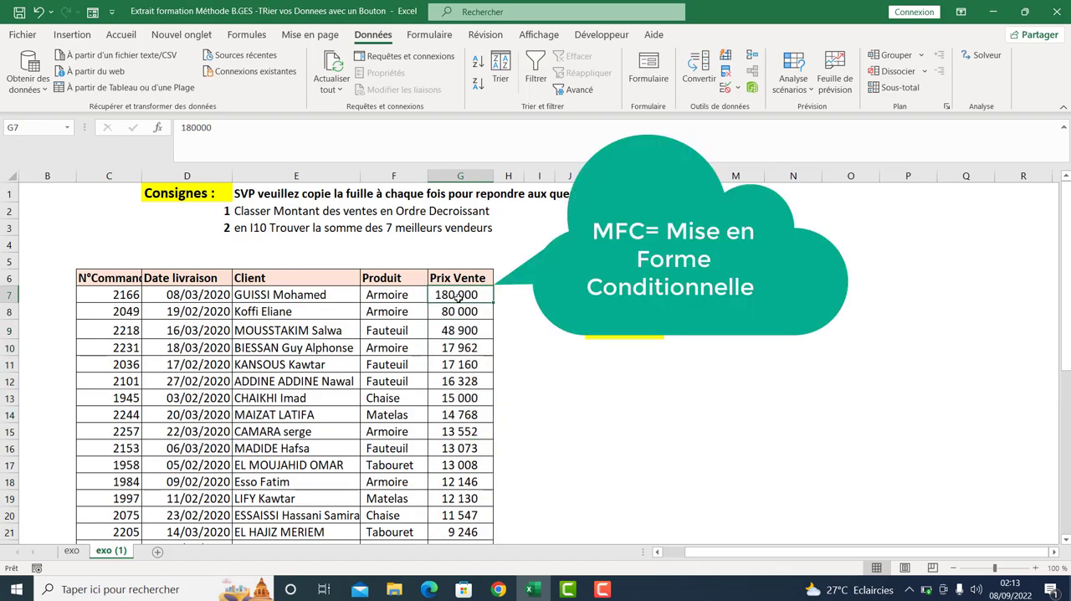
key(ctrl+shift+Down)
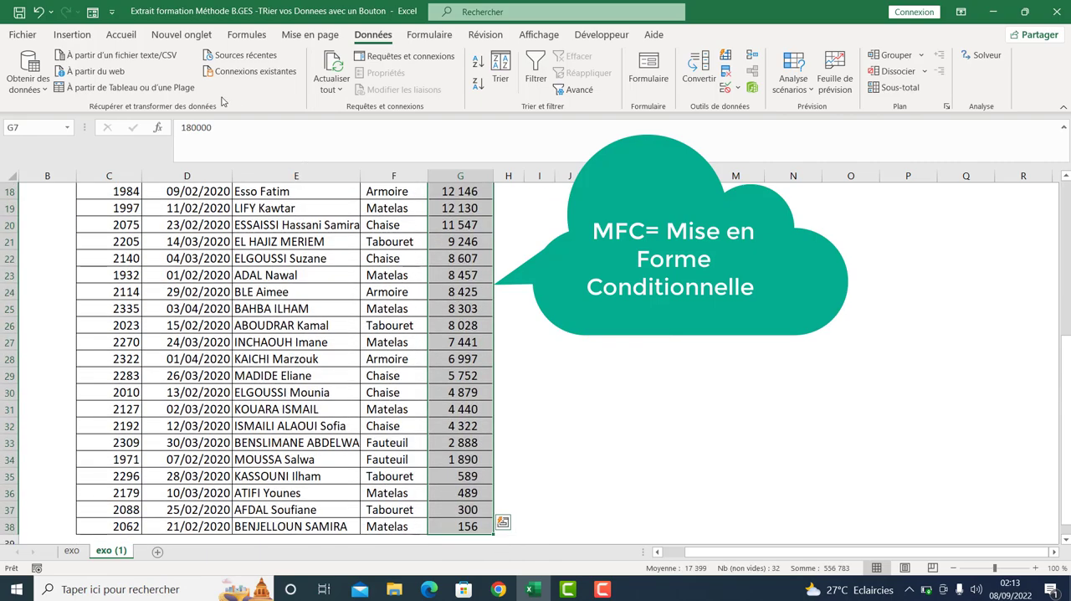
click(120, 34)
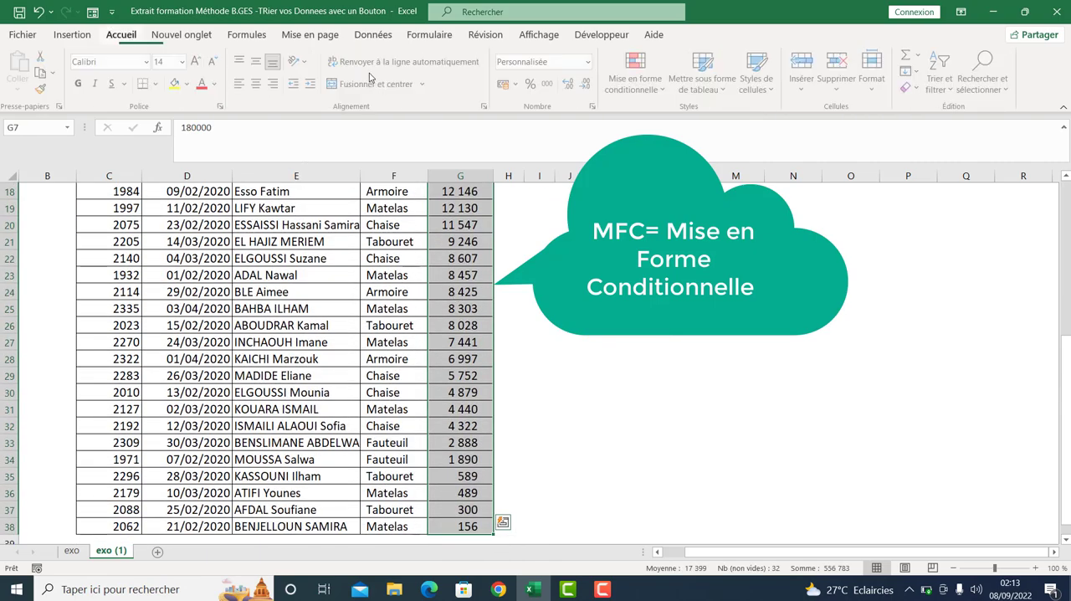
drag(1065, 374, 1065, 360)
click(658, 92)
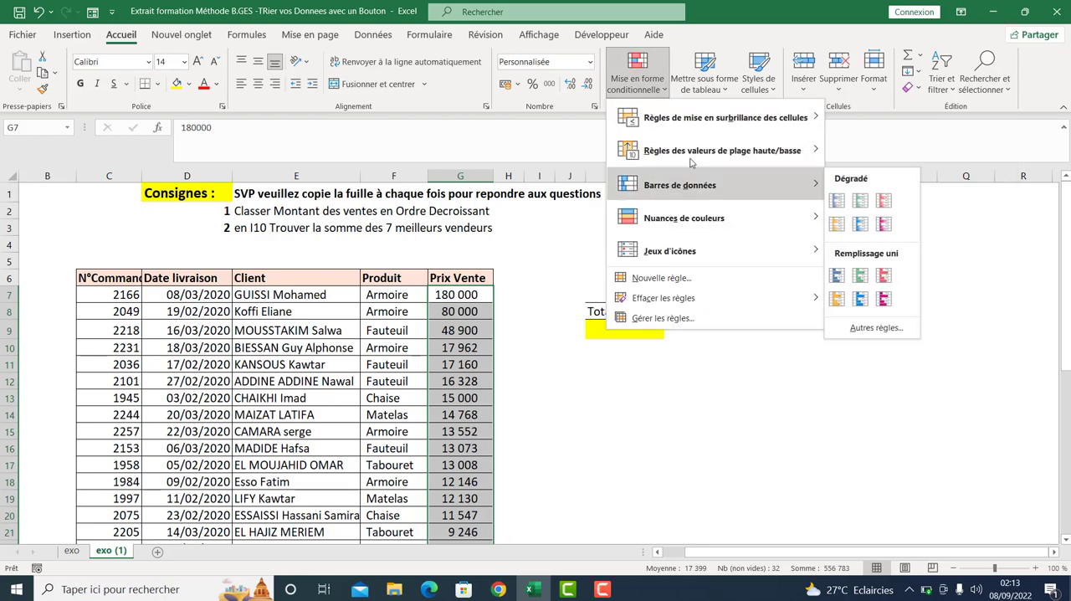
mouse_move(694, 160)
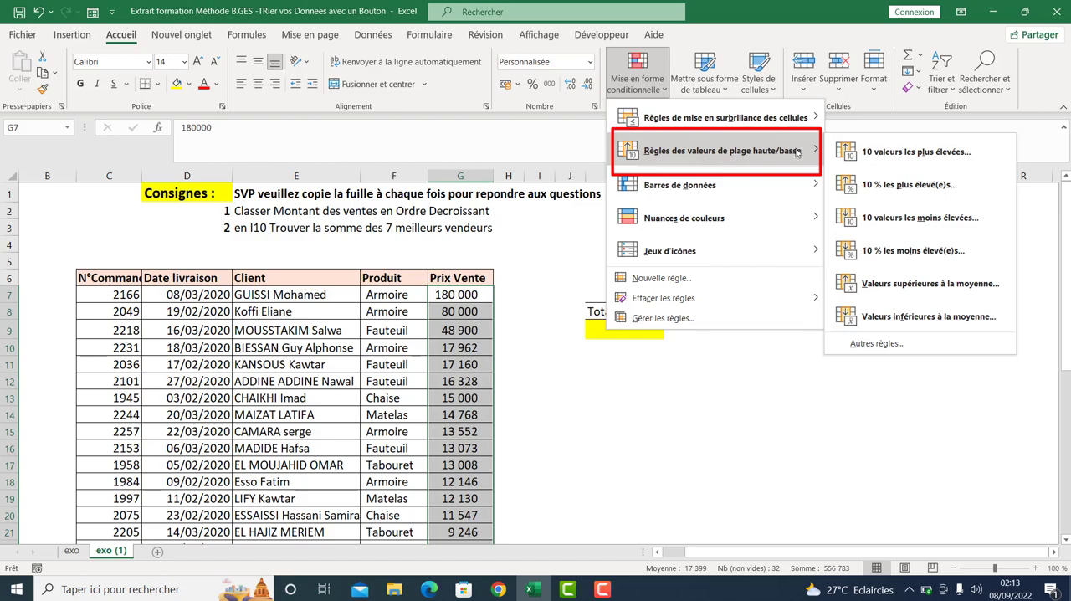
click(867, 161)
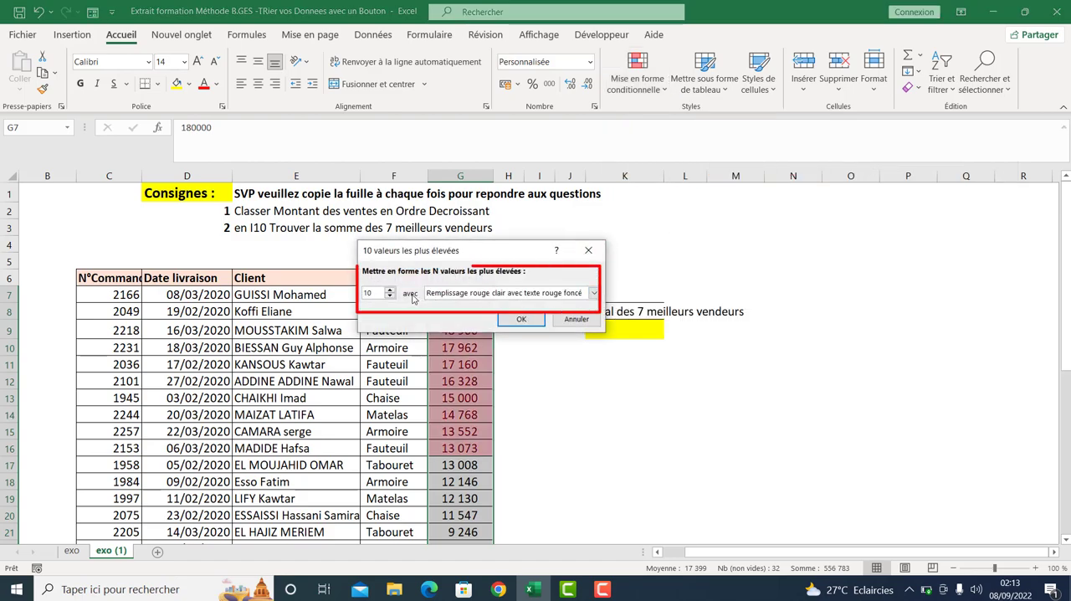
click(390, 297)
click(390, 296)
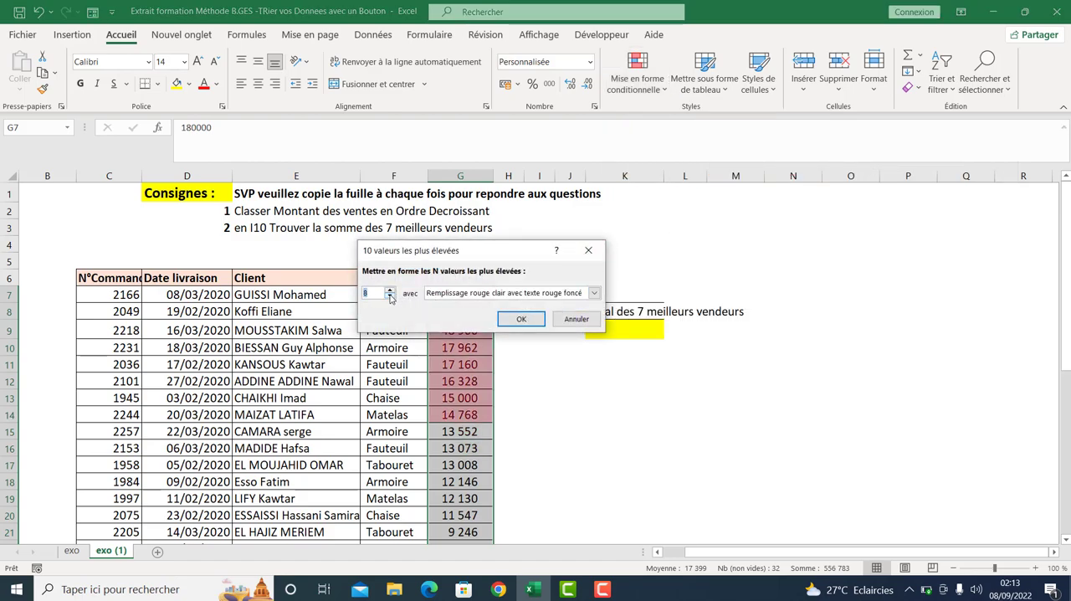
click(390, 297)
click(594, 293)
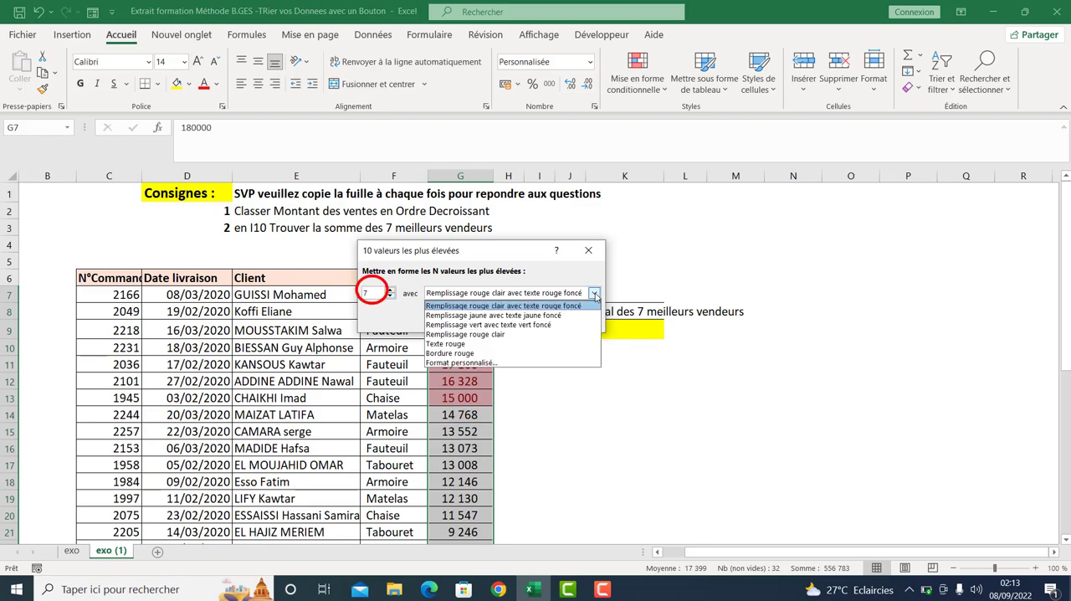
click(550, 326)
click(521, 319)
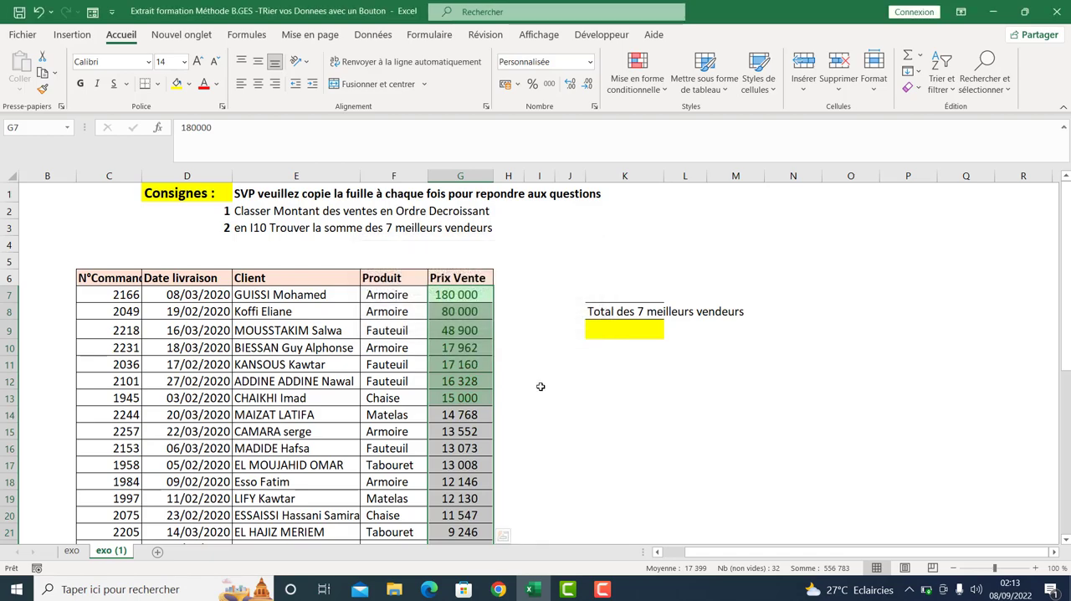
click(466, 299)
key(Down)
key(Down)
key(Down)
key(Down)
key(Down)
key(Down)
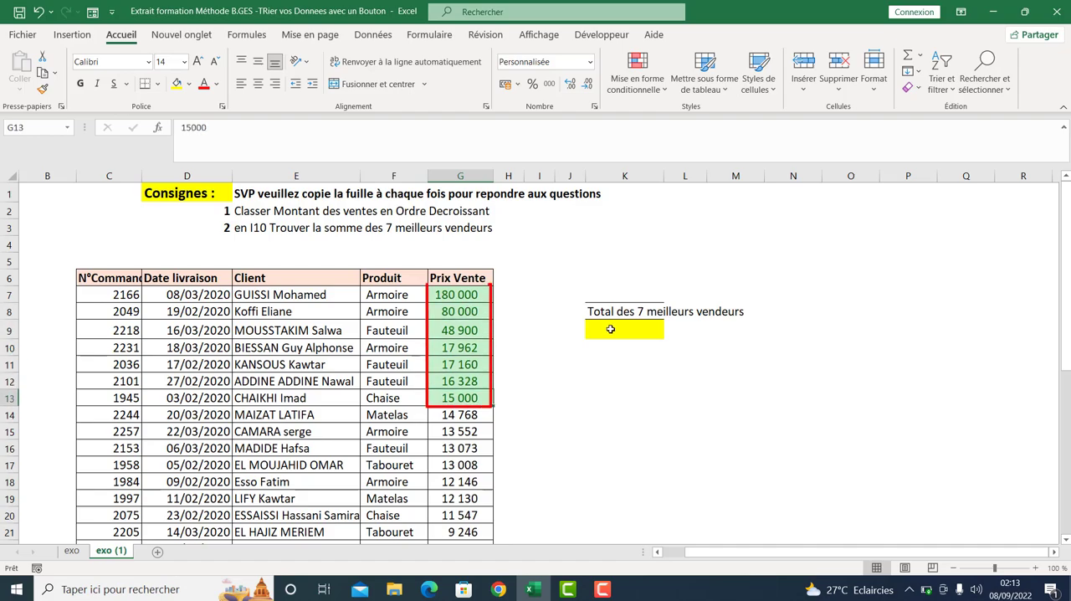
text(=somem)
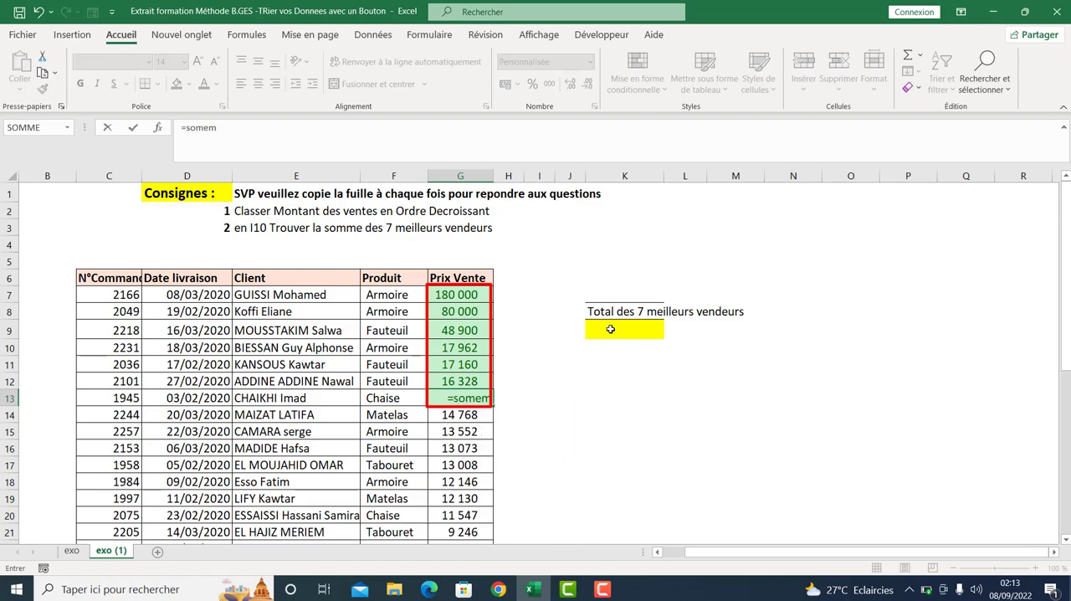
key(Escape)
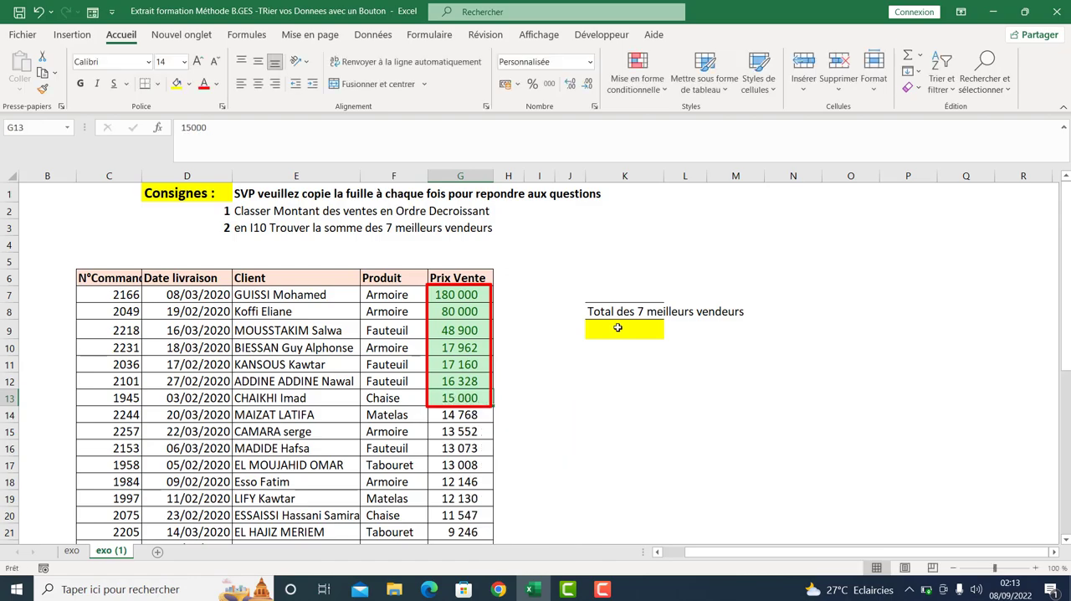
- Enter the formula =SOMME(G7:G13) in cell K9 to total the seven best sales
click(617, 327)
text(=somme)
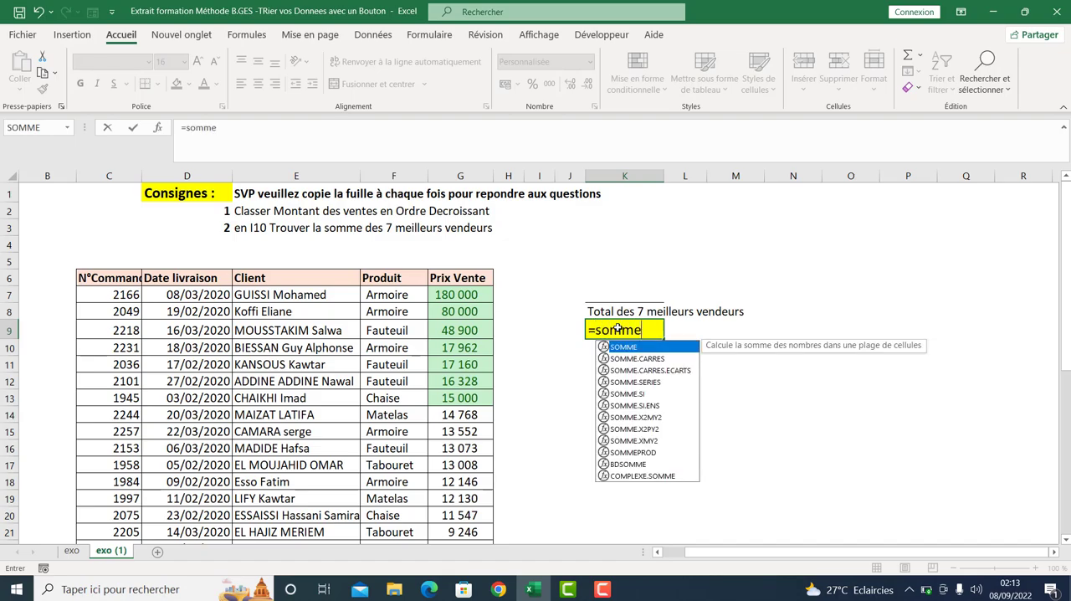
key(Tab)
drag(483, 294, 471, 400)
text())
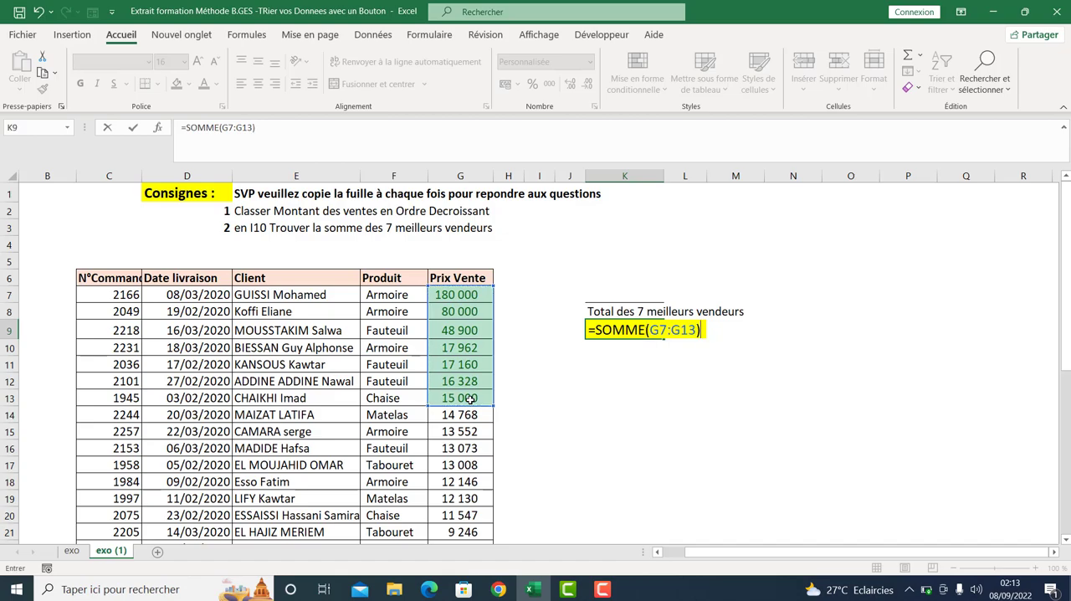
key(Return)
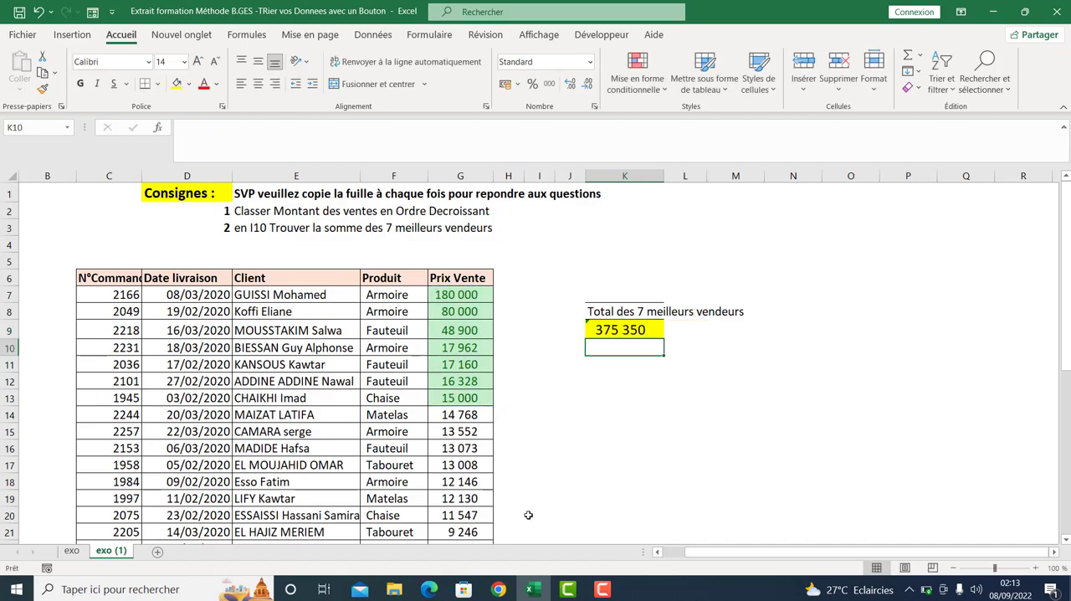
- Replace the Prix Vente value in cell G18 with 260000
click(452, 480)
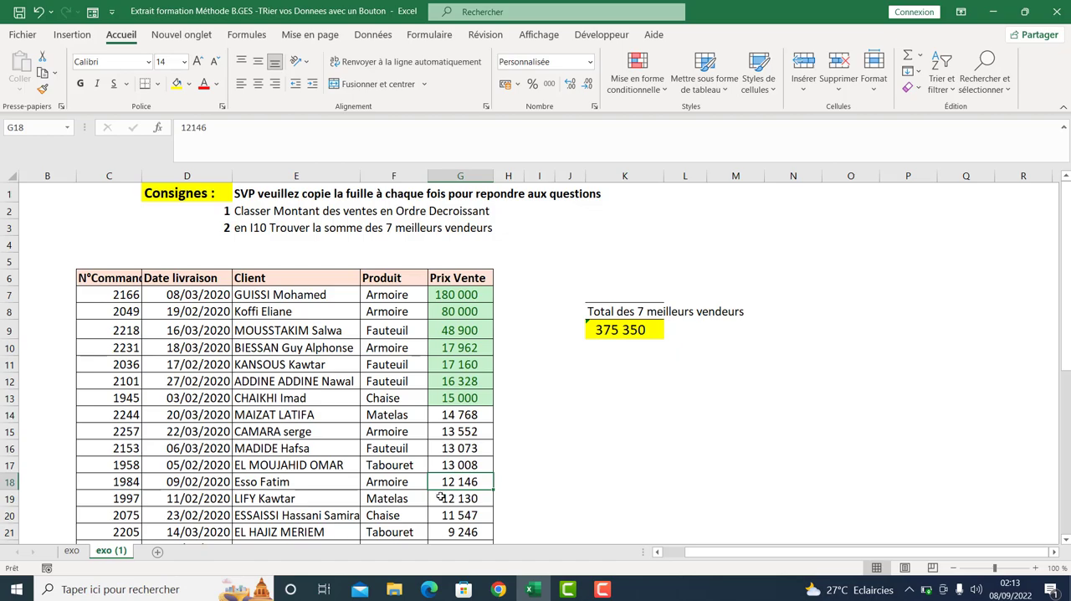
text(260000)
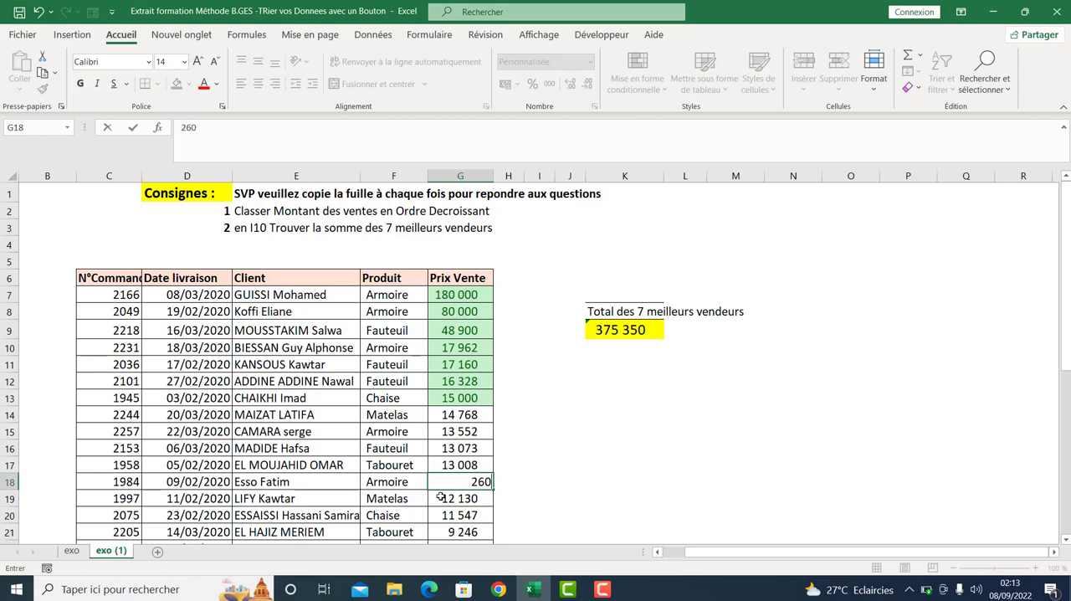
key(Return)
text(,)
key(Escape)
key(Up)
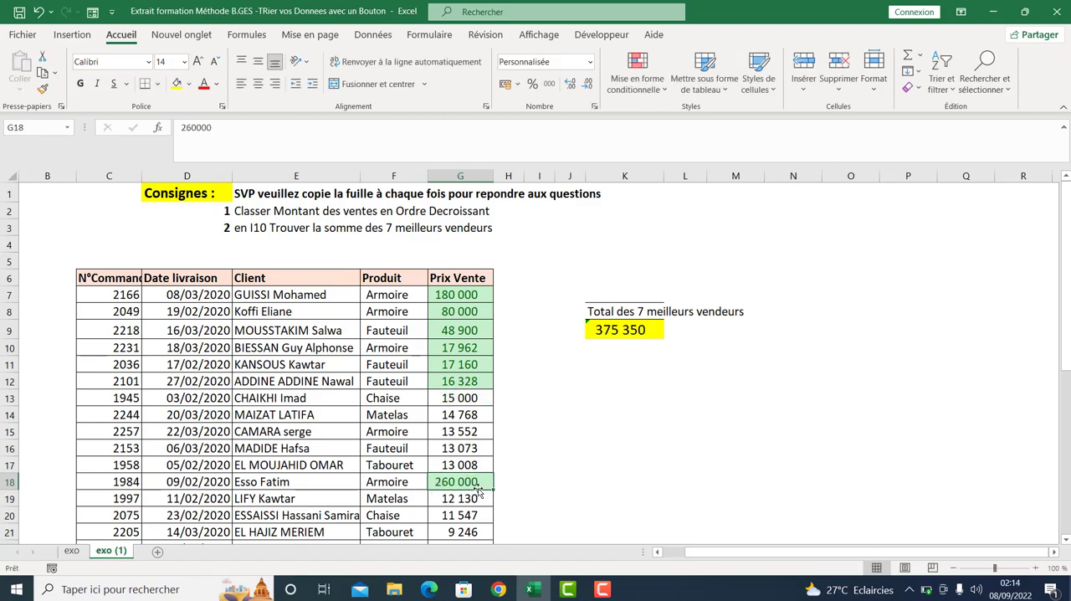
- Check the K9 total formula and sort the whole sales table again by Prix Vente cell values, "Du plus grand au plus petit"
double_click(626, 330)
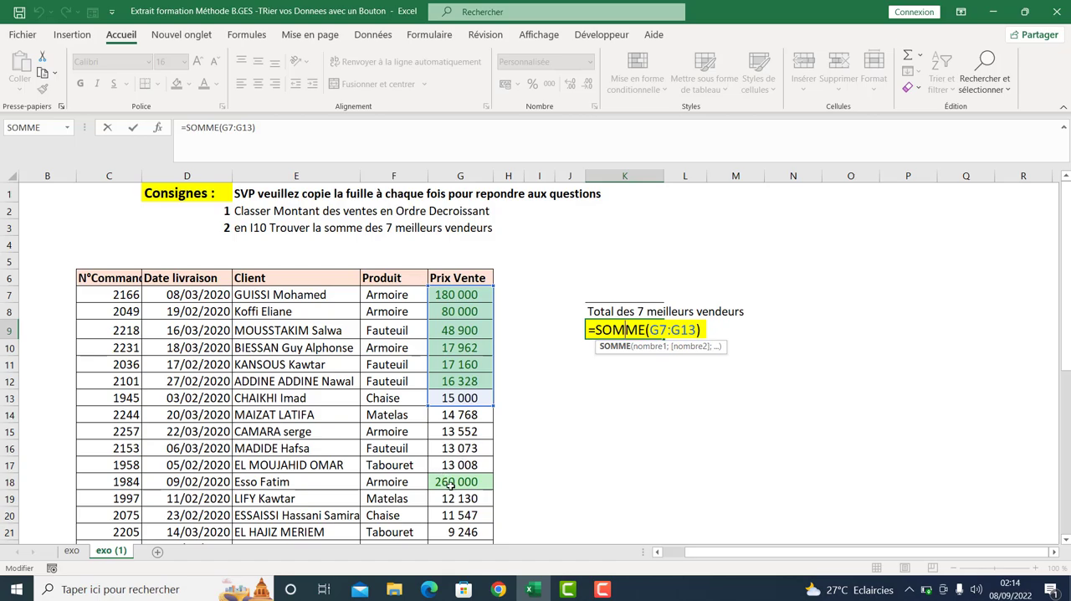
key(Return)
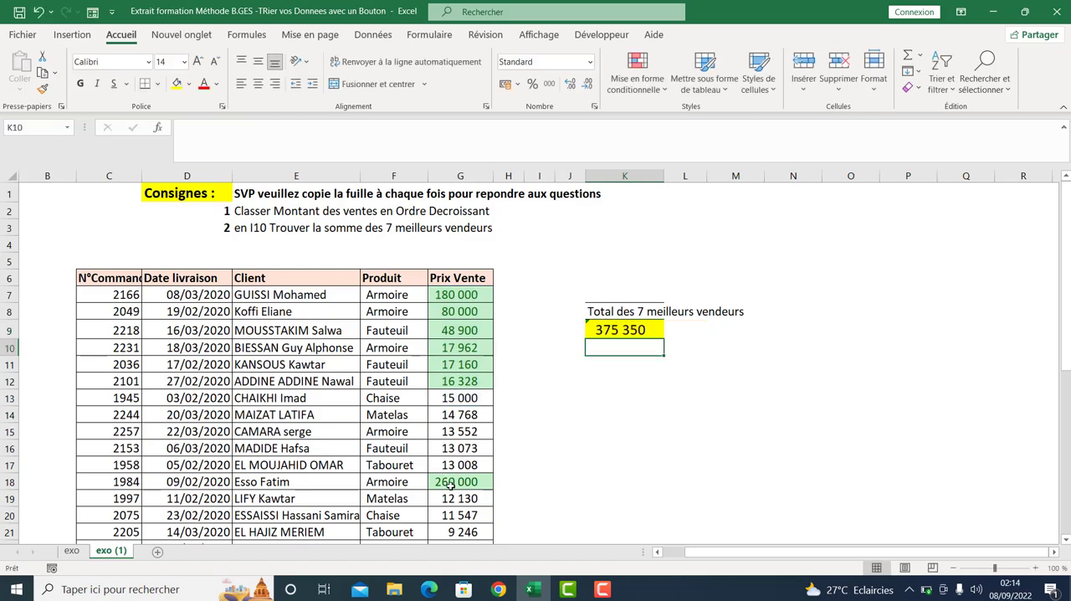
click(298, 398)
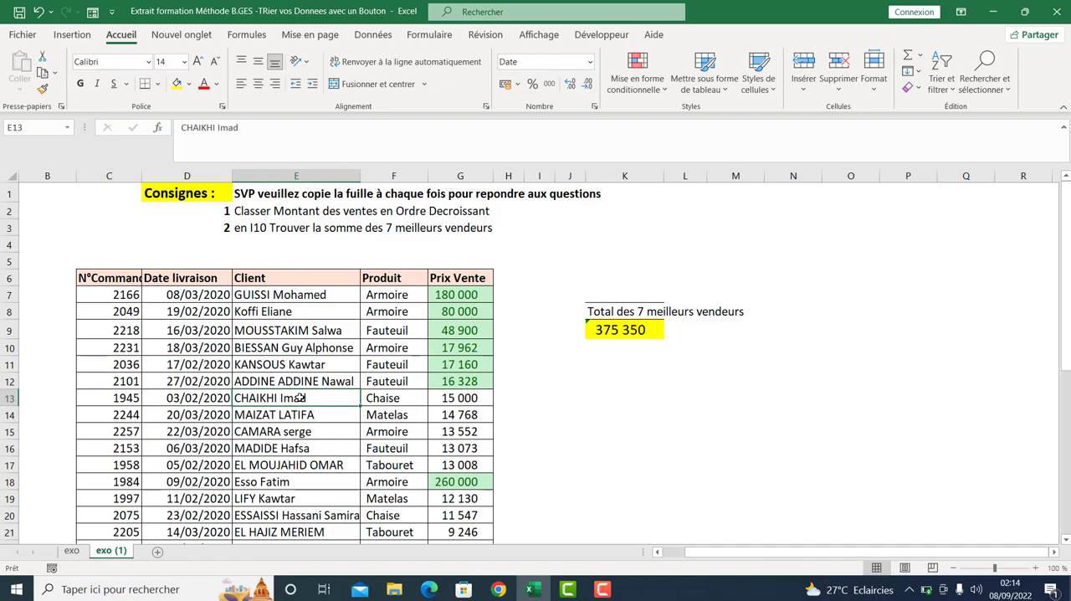
key(ctrl+a)
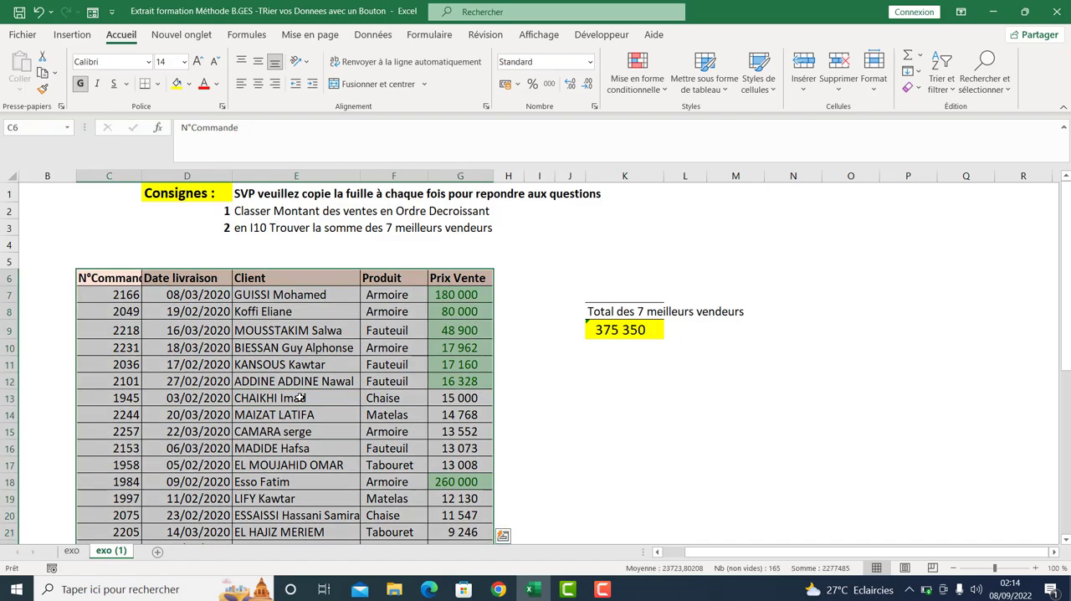
click(376, 34)
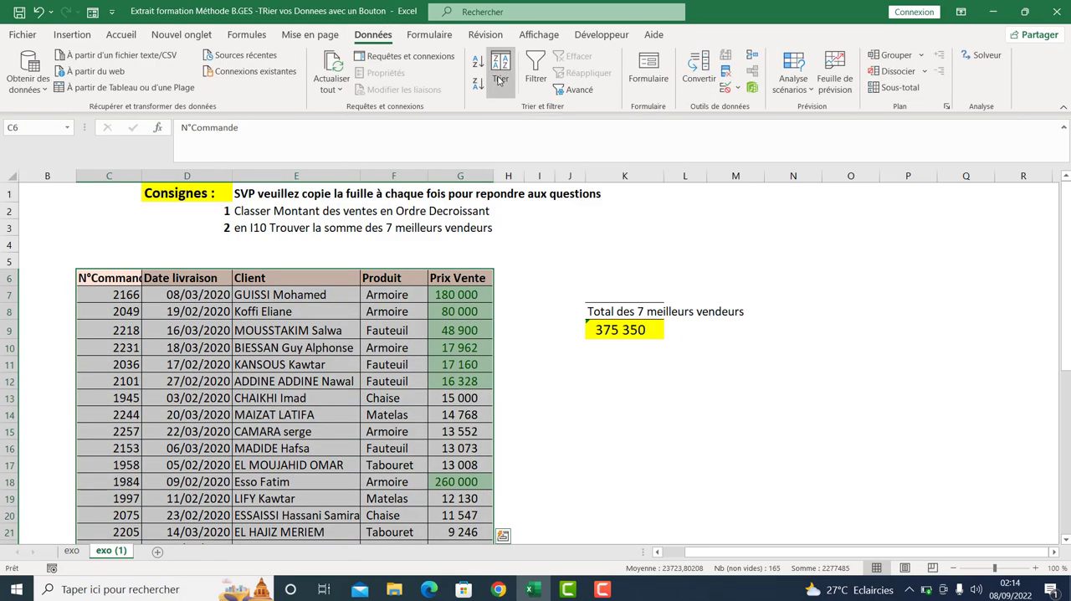
click(500, 78)
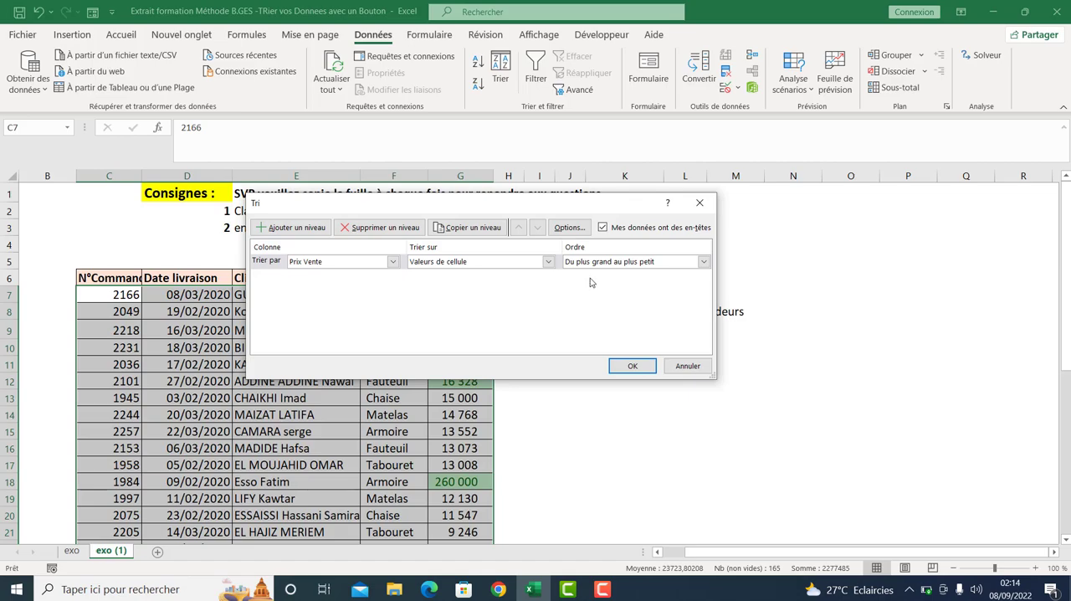
click(619, 366)
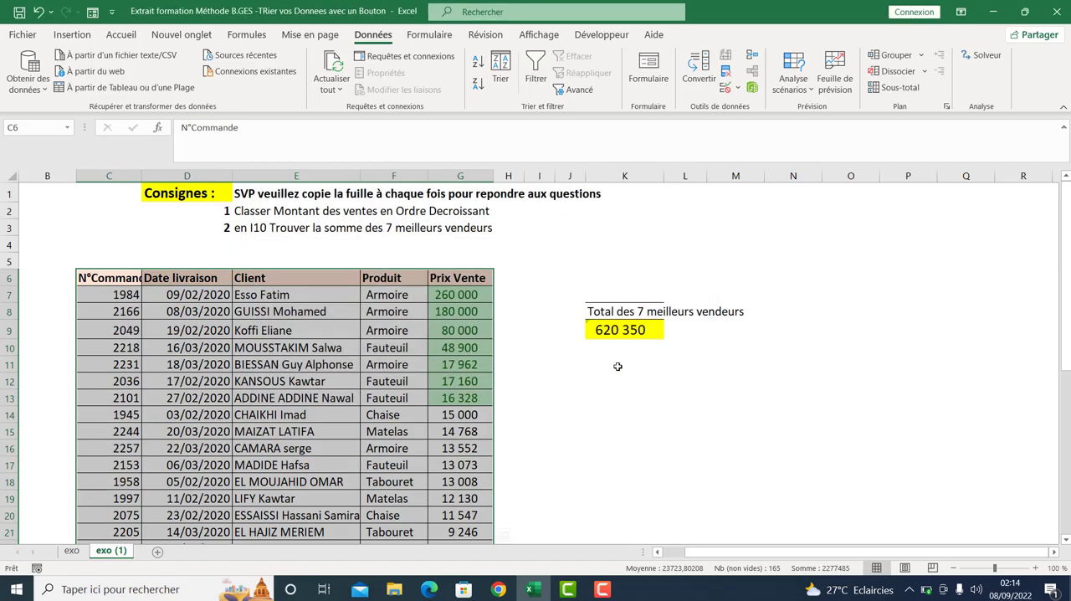
click(569, 397)
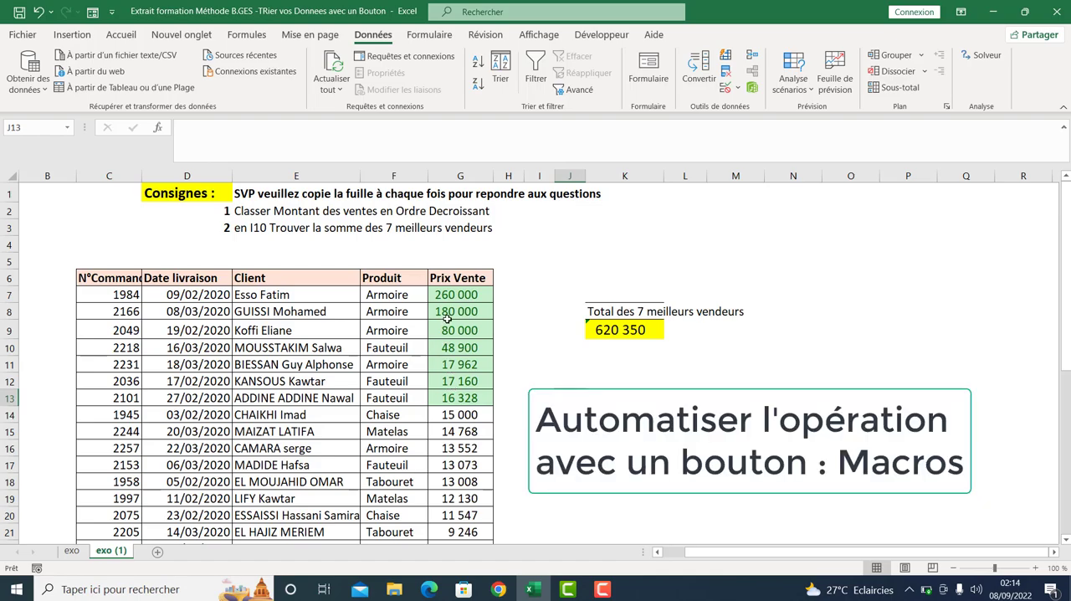
- Undo all the sorting, highlighting, total and price changes made on sheet exo (1)
click(463, 294)
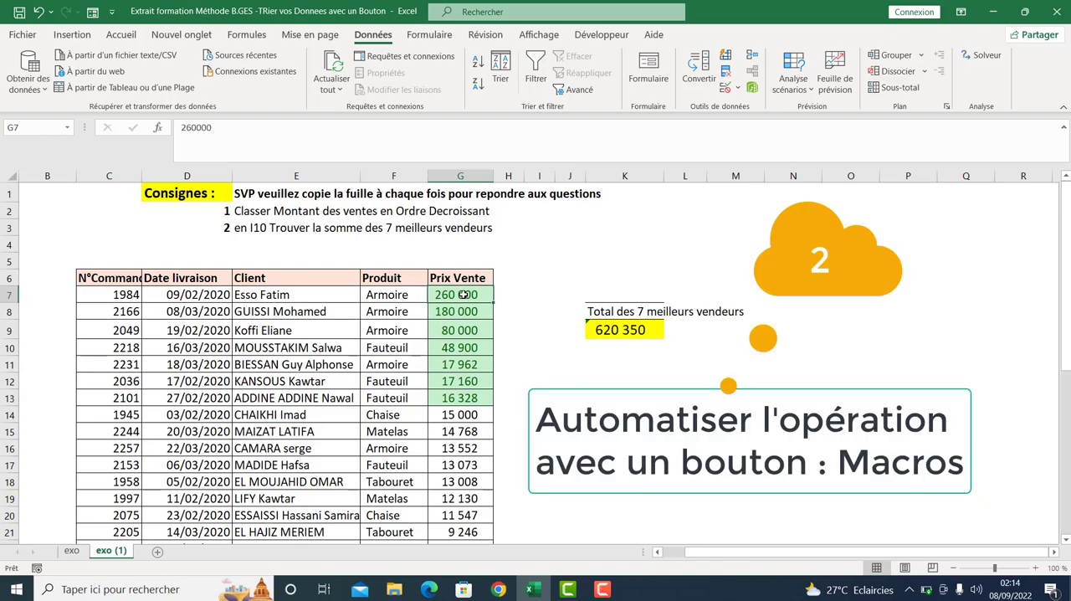
click(71, 550)
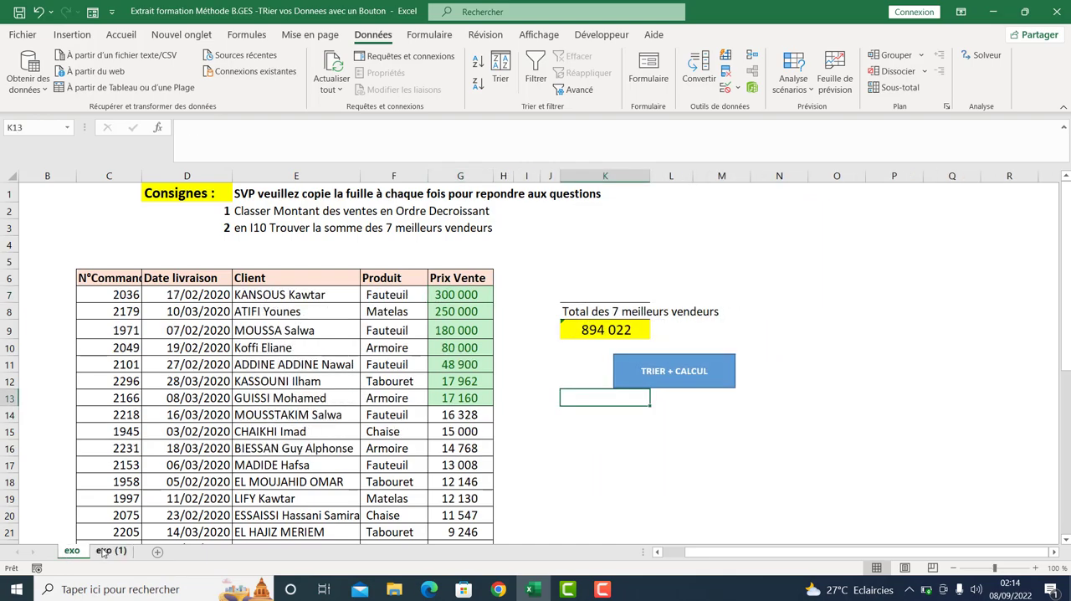
click(107, 551)
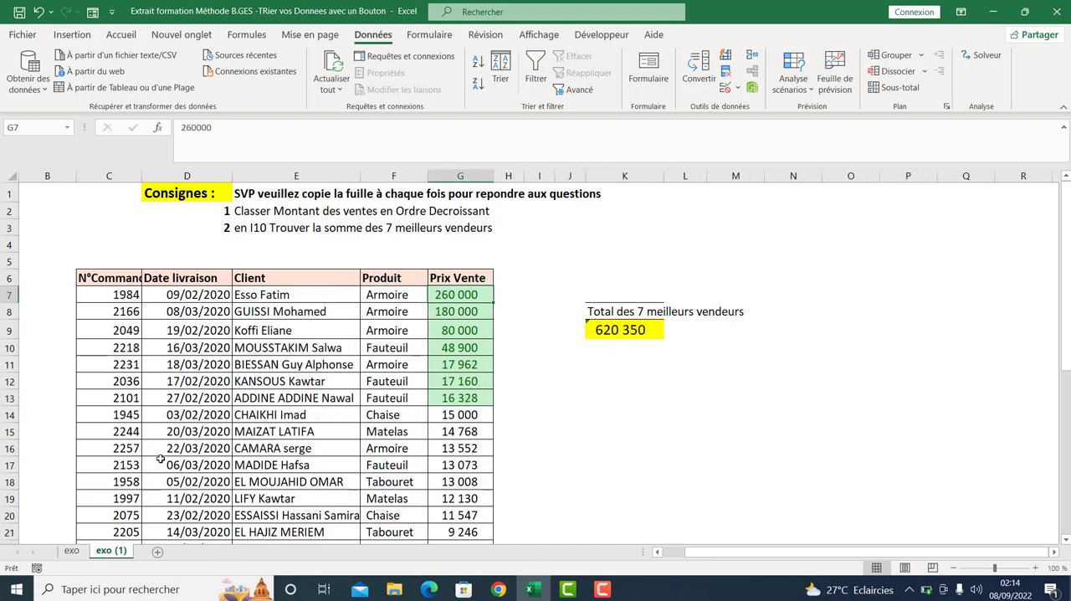
click(39, 12)
click(40, 16)
click(40, 16)
click(282, 312)
click(618, 332)
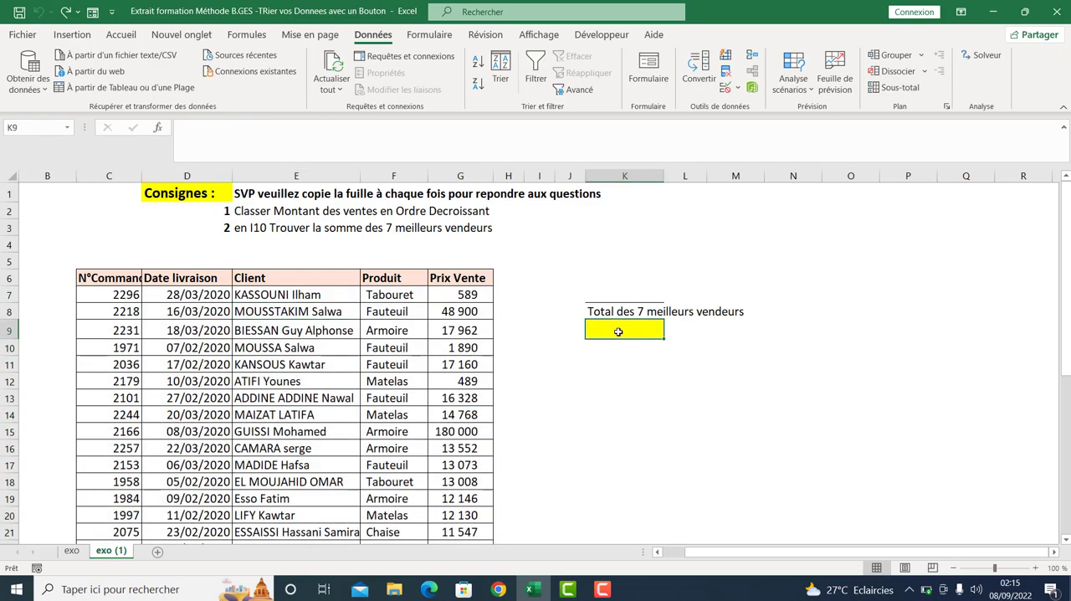
click(328, 410)
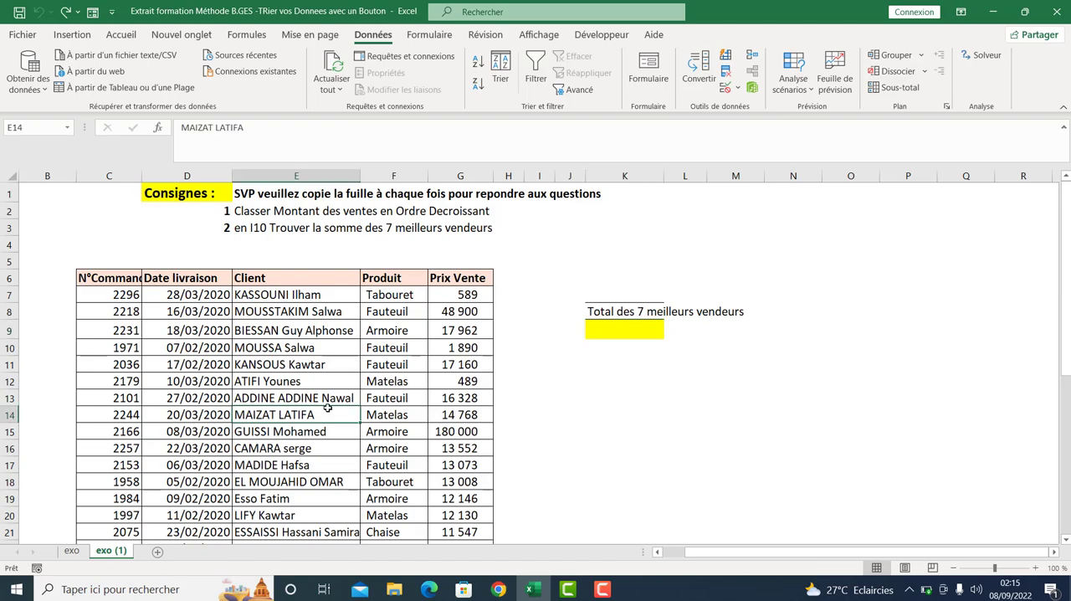
- Look at the TRIER + CALCUL button example on sheet exo and return to sheet exo (1)
click(72, 550)
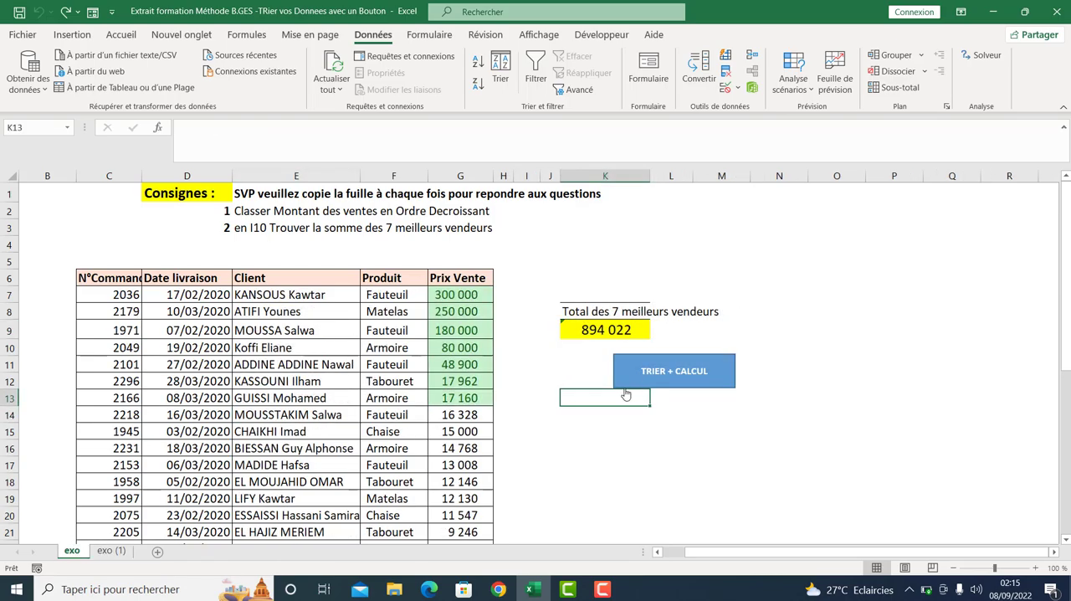
click(111, 552)
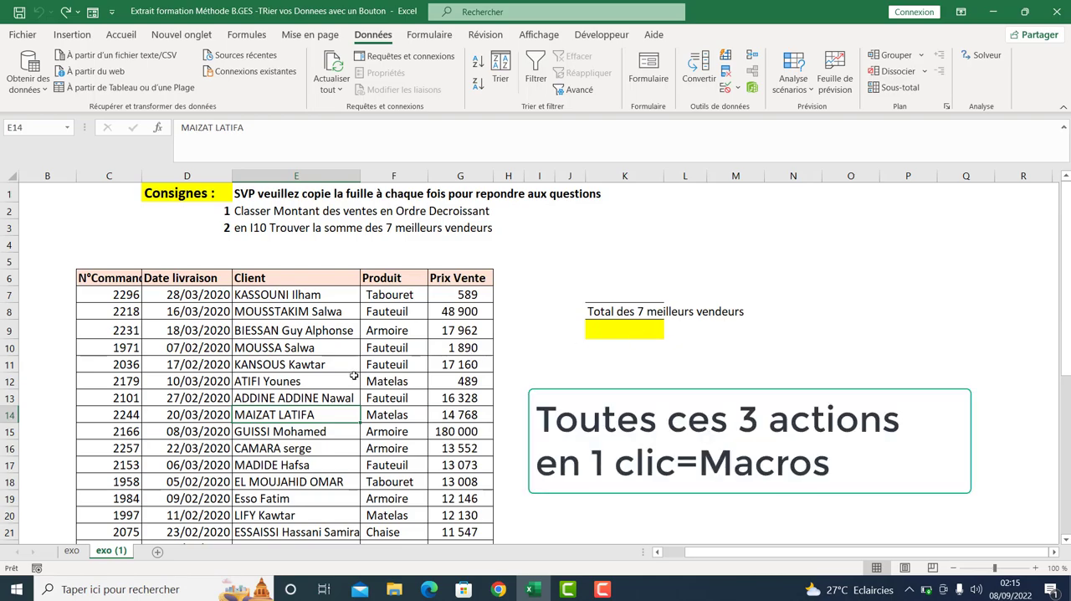
click(295, 381)
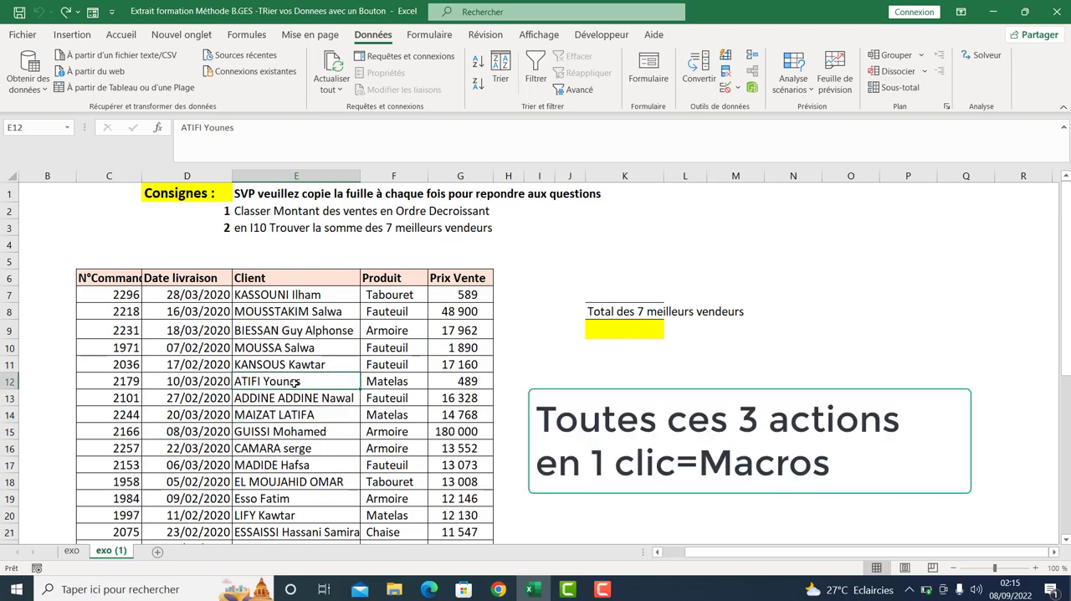
- From empty cell K12, start recording a macro named TRIERetCalculer, stored in "Ce classeur"
click(616, 384)
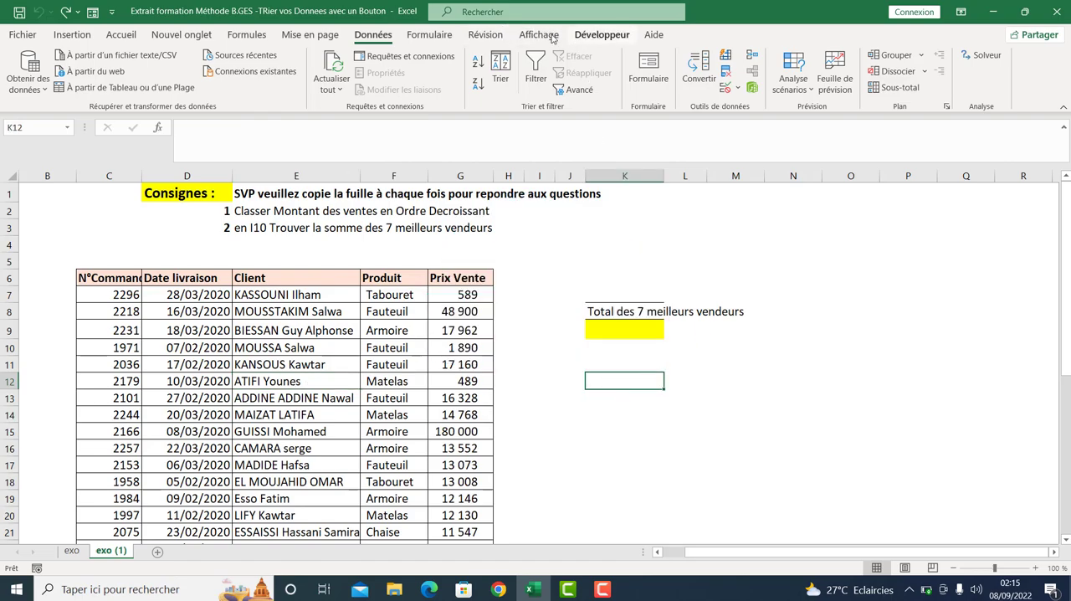
click(539, 35)
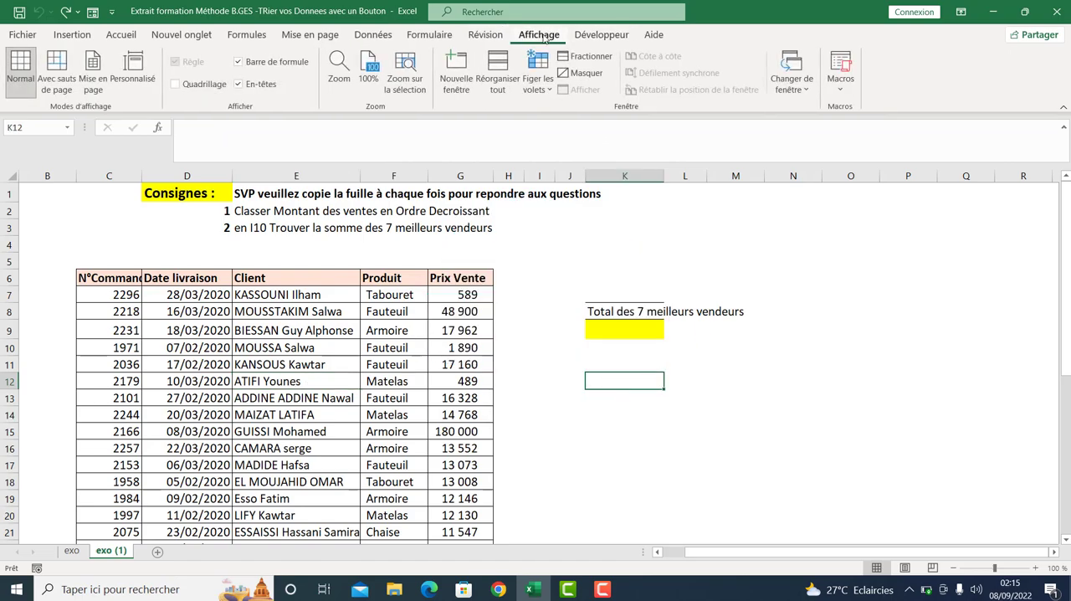
click(843, 88)
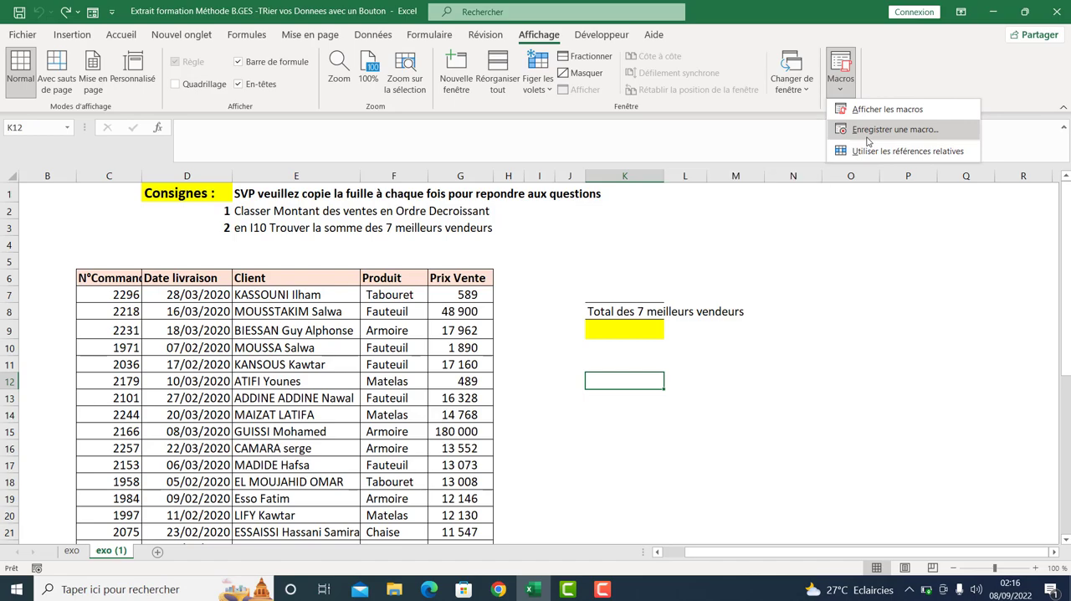
click(867, 132)
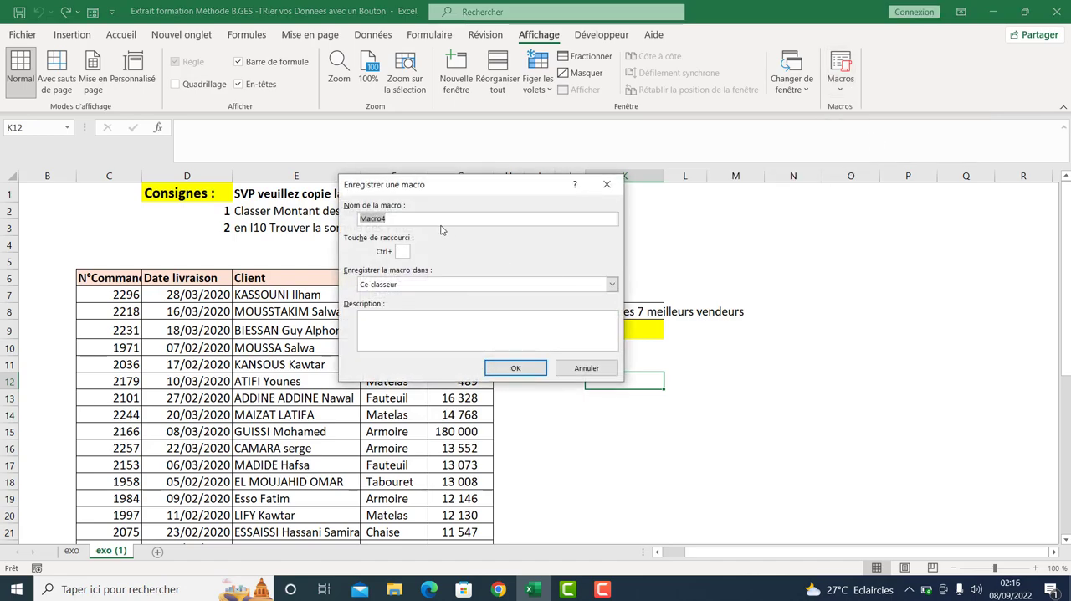
text(t)
text(RIER)
text(e)
text(tCa)
text(cule)
text(r)
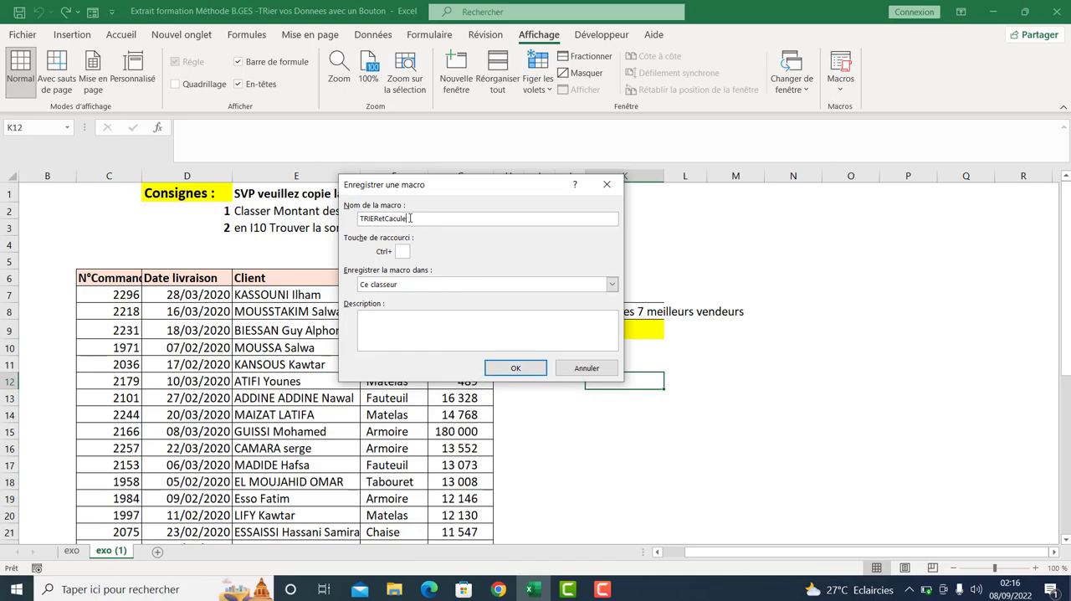
key(BackSpace)
key(BackSpace)
text(lculer)
click(410, 285)
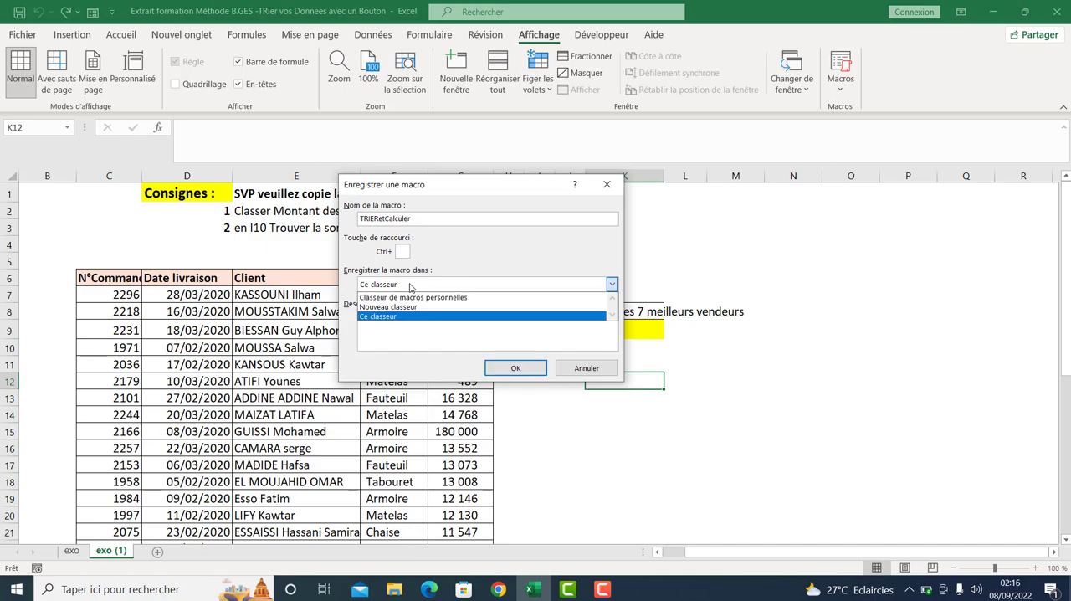
click(390, 323)
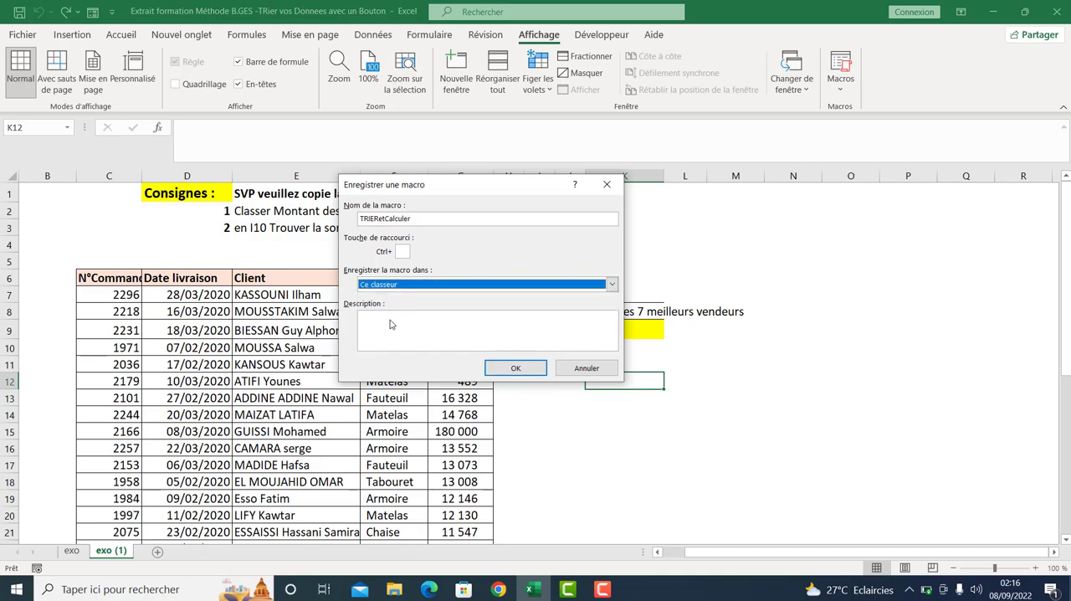
click(511, 369)
- While recording, sort the whole sales table by Prix Vente cell values in the order "Du plus grand au plus petit"
click(319, 350)
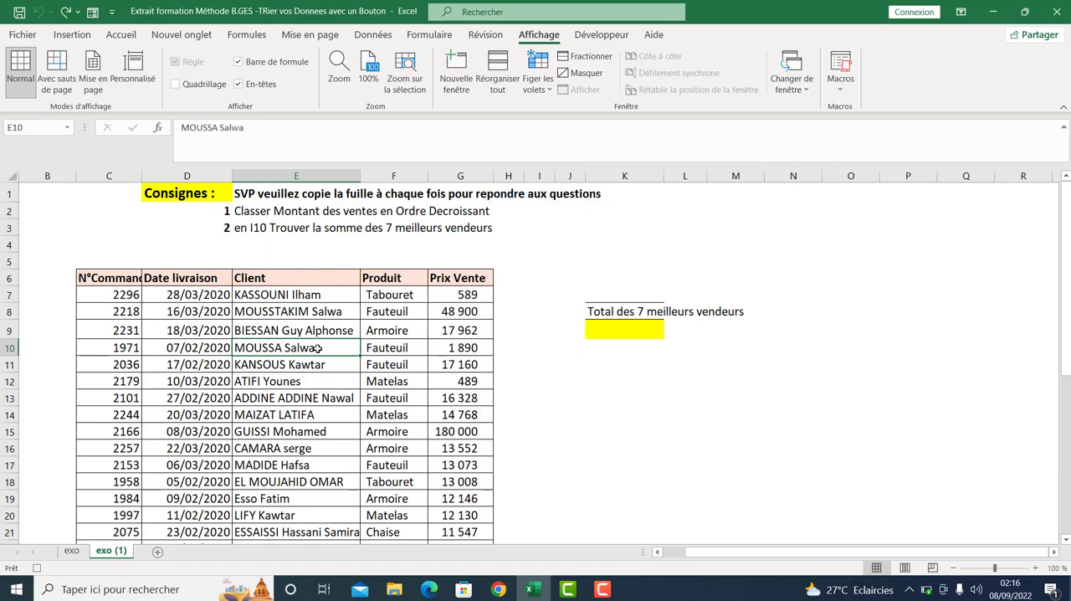
key(ctrl+a)
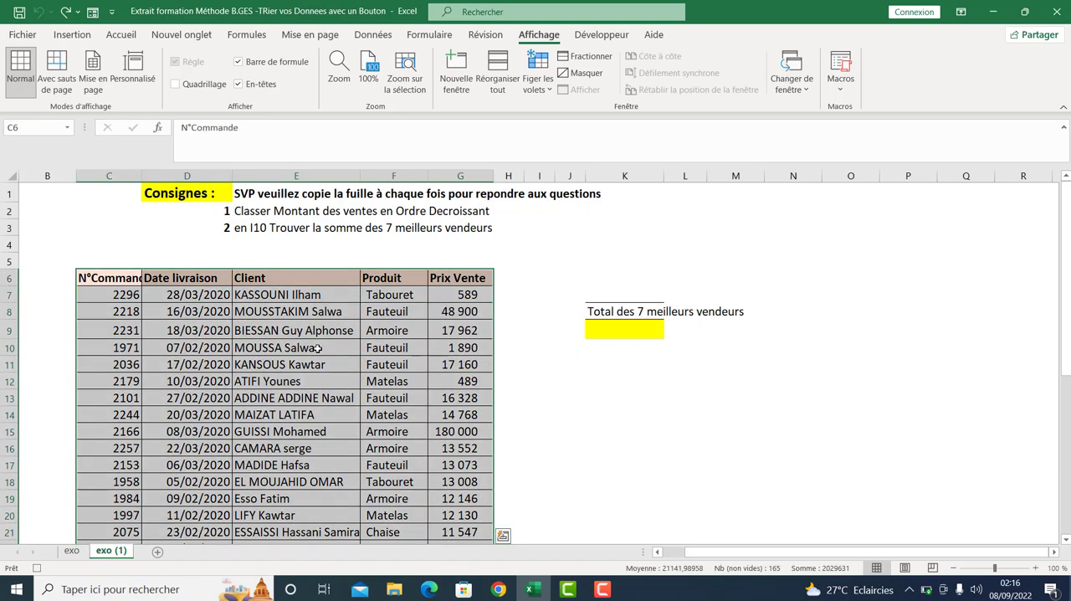
click(373, 34)
click(501, 71)
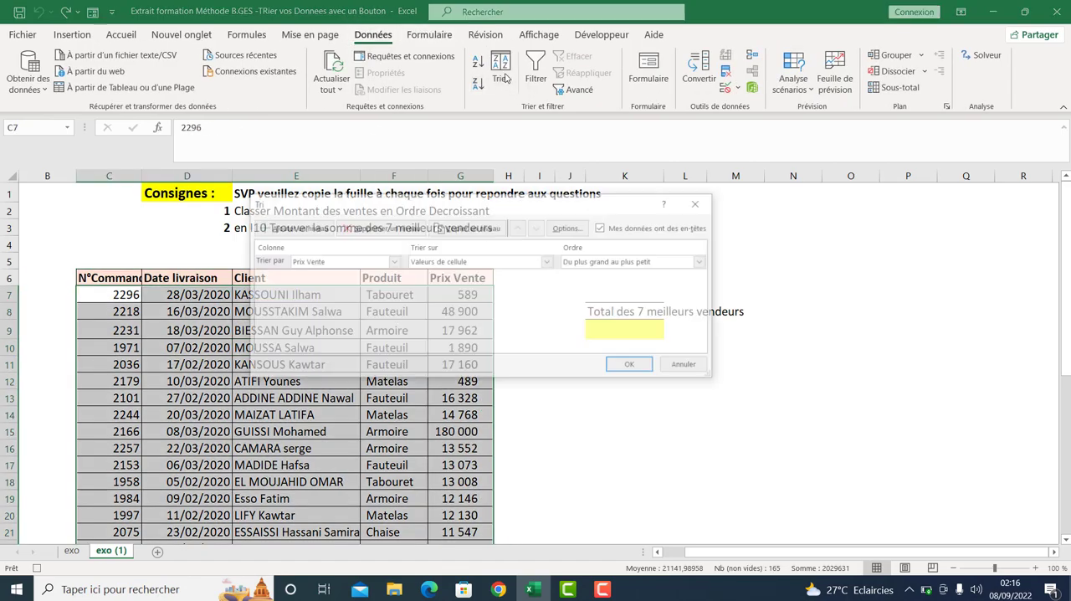
click(387, 261)
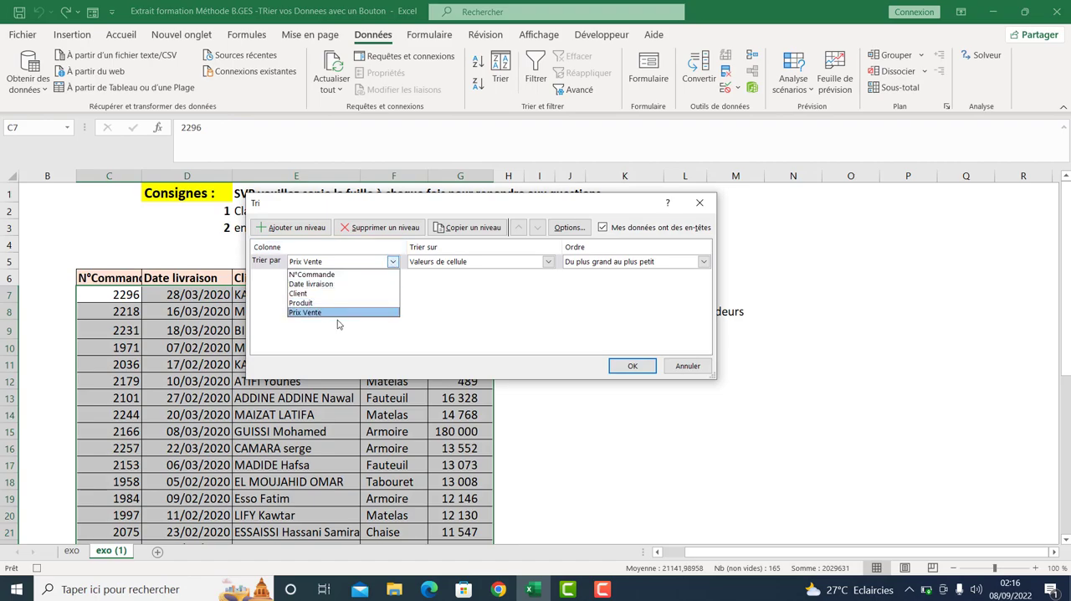
click(338, 324)
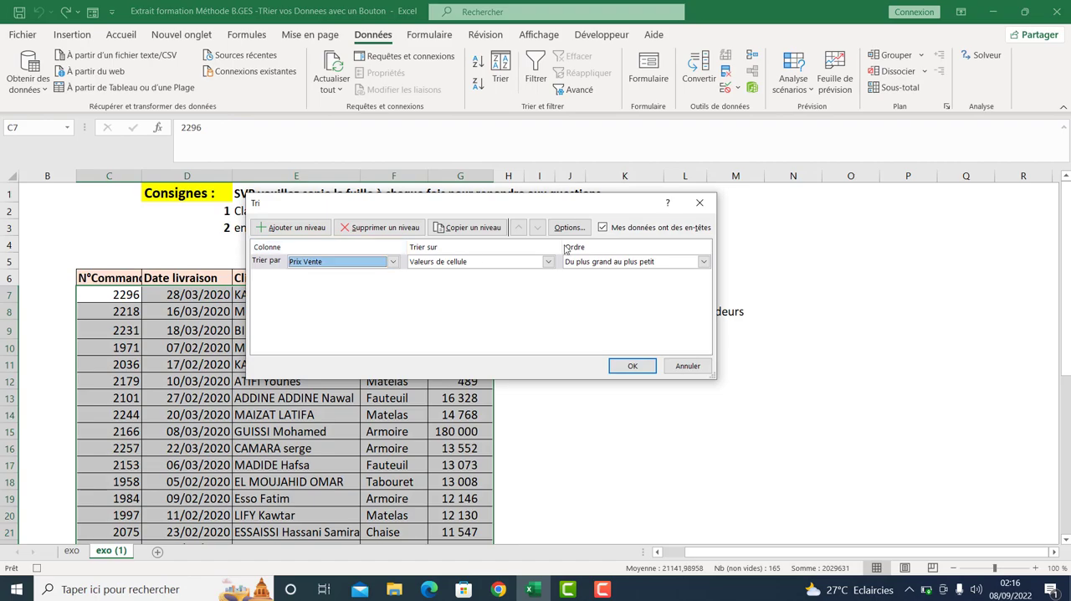
click(617, 263)
click(609, 284)
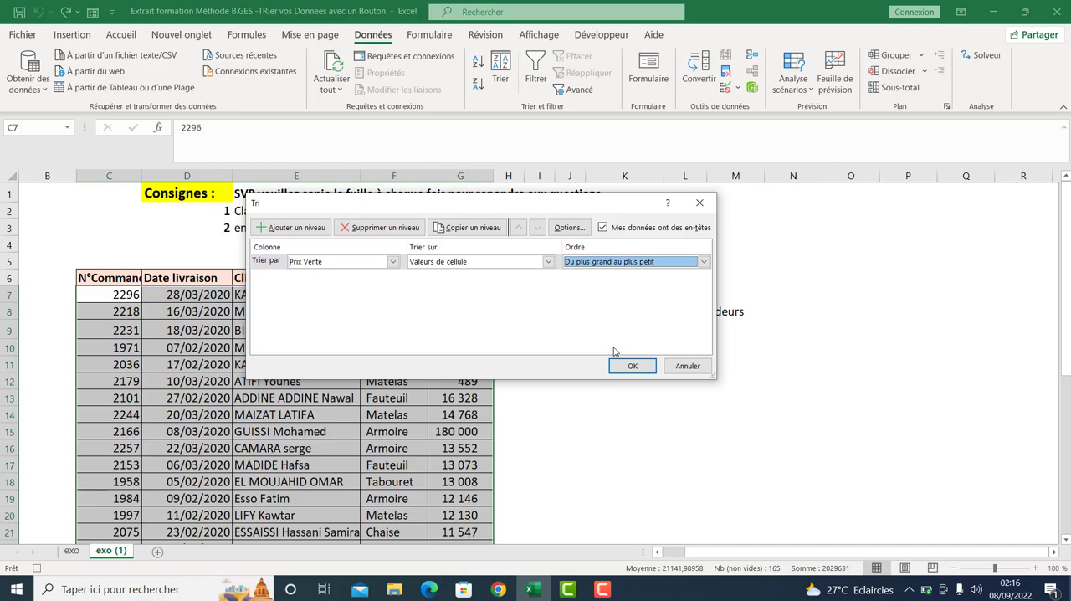
click(631, 366)
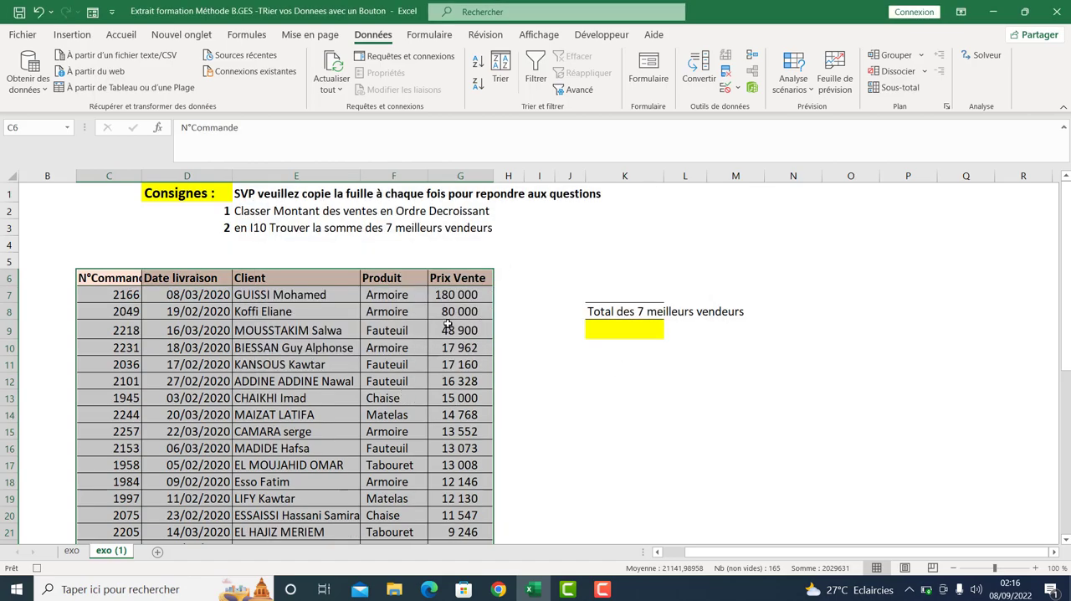
- While recording, highlight the 7 highest Prix Vente values from G7 down with "Remplissage vert avec texte vert foncé"
click(467, 295)
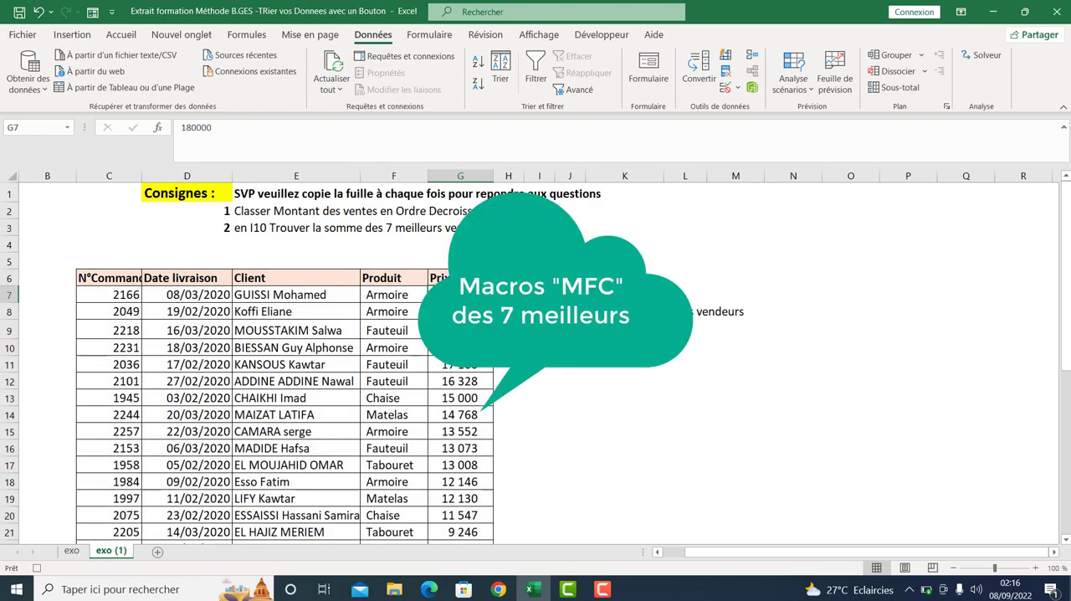
key(ctrl+shift+Down)
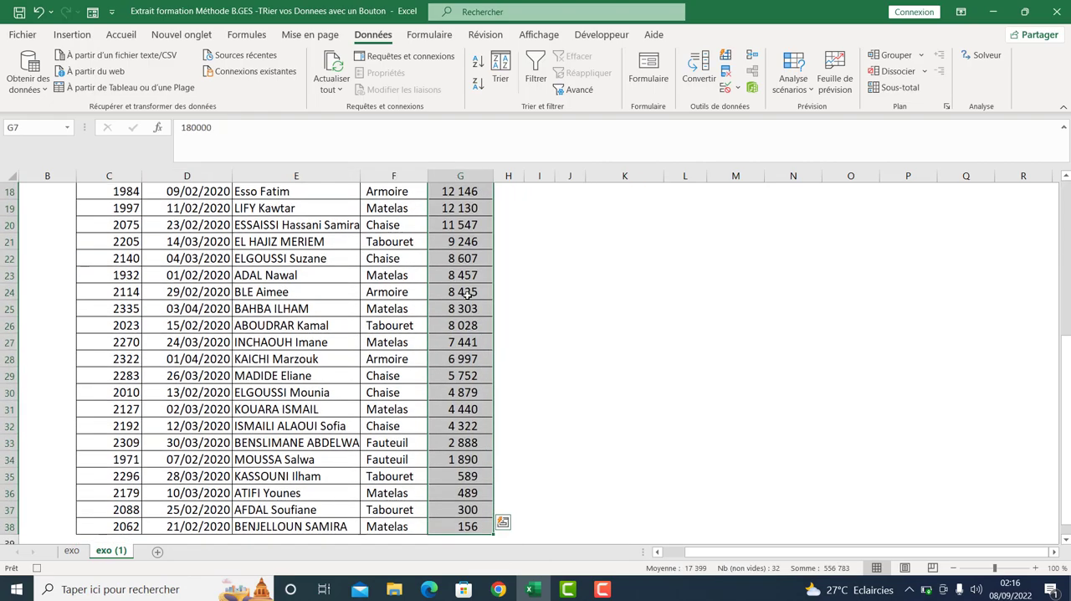
drag(1067, 428, 1067, 196)
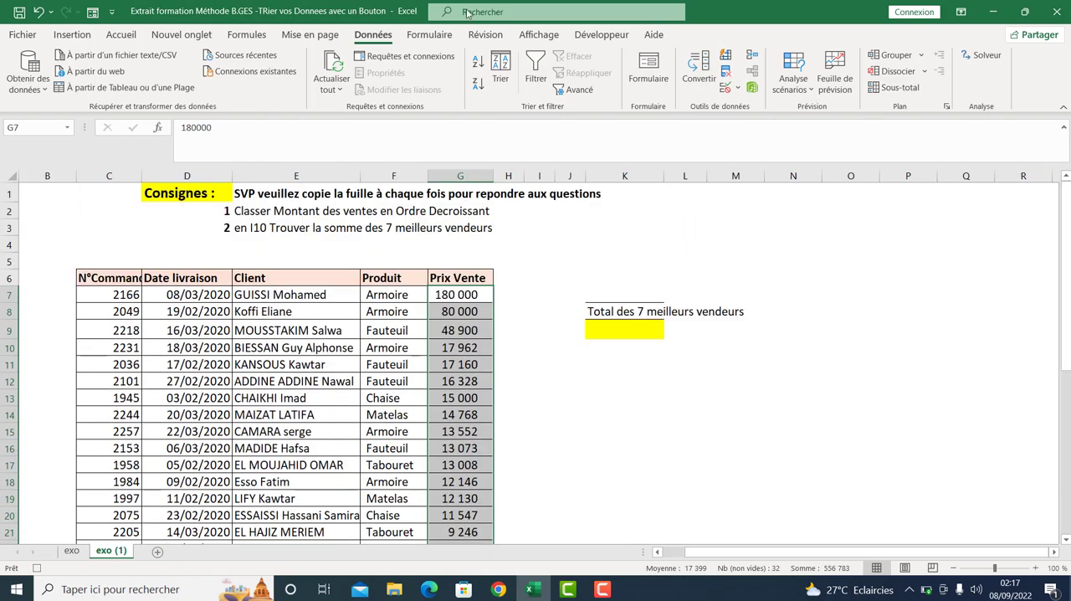
click(120, 36)
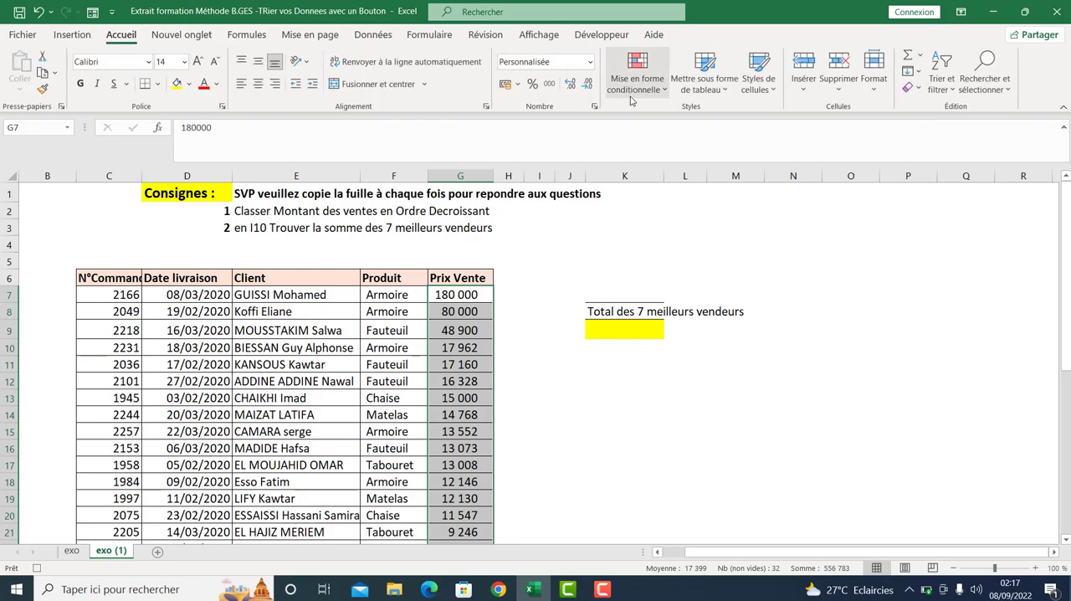
click(652, 90)
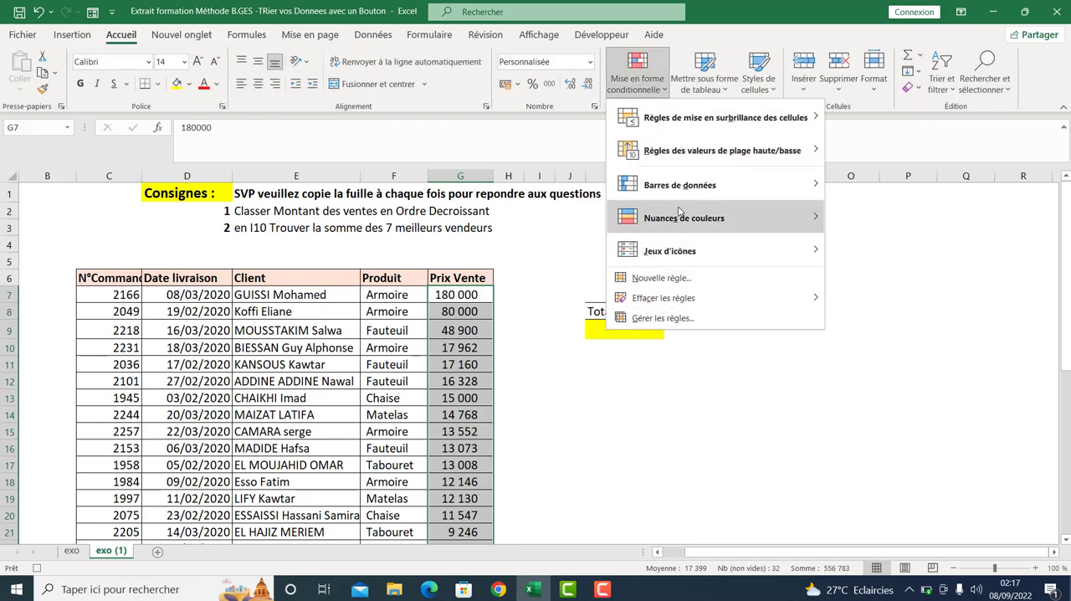
mouse_move(701, 158)
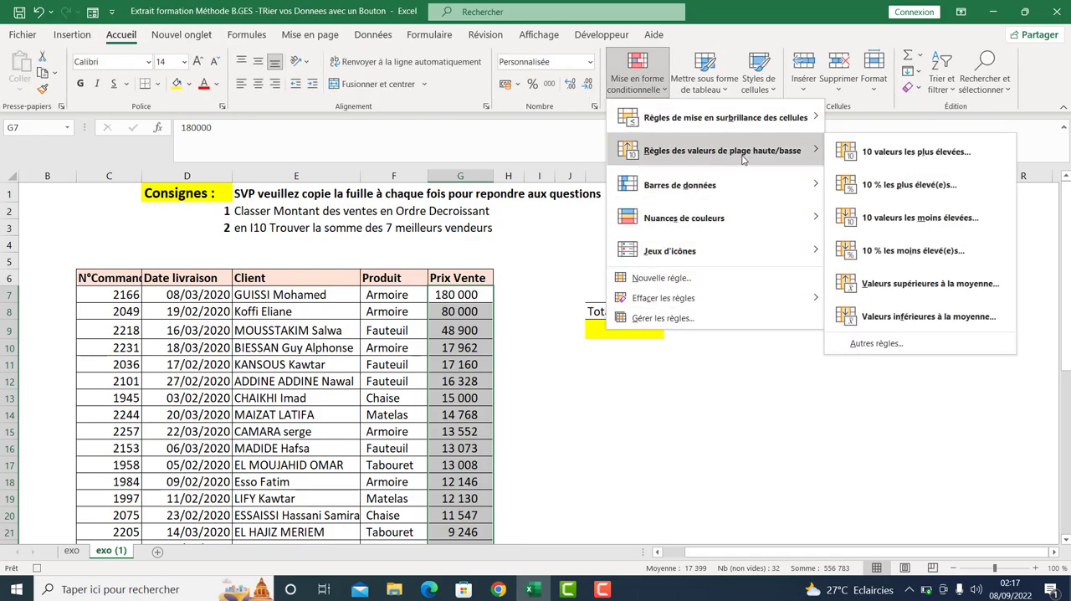
click(867, 153)
click(389, 297)
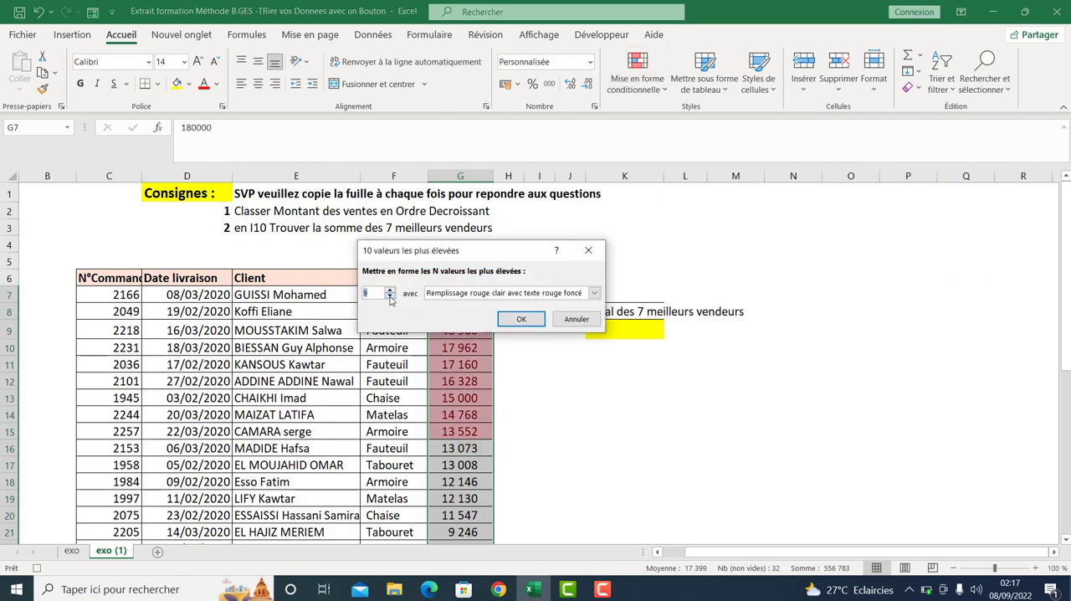
click(390, 297)
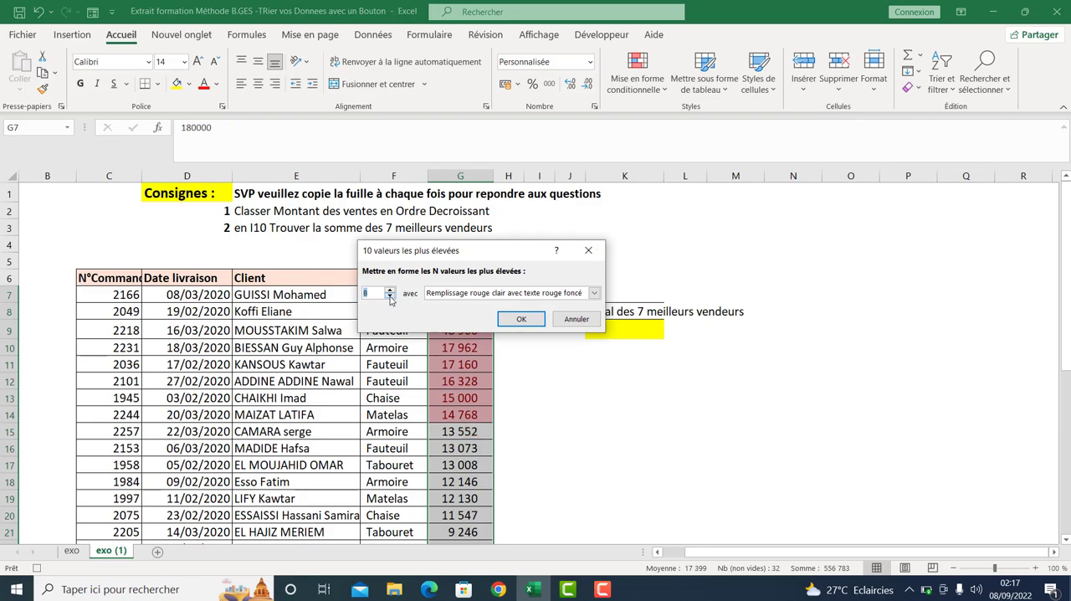
click(390, 297)
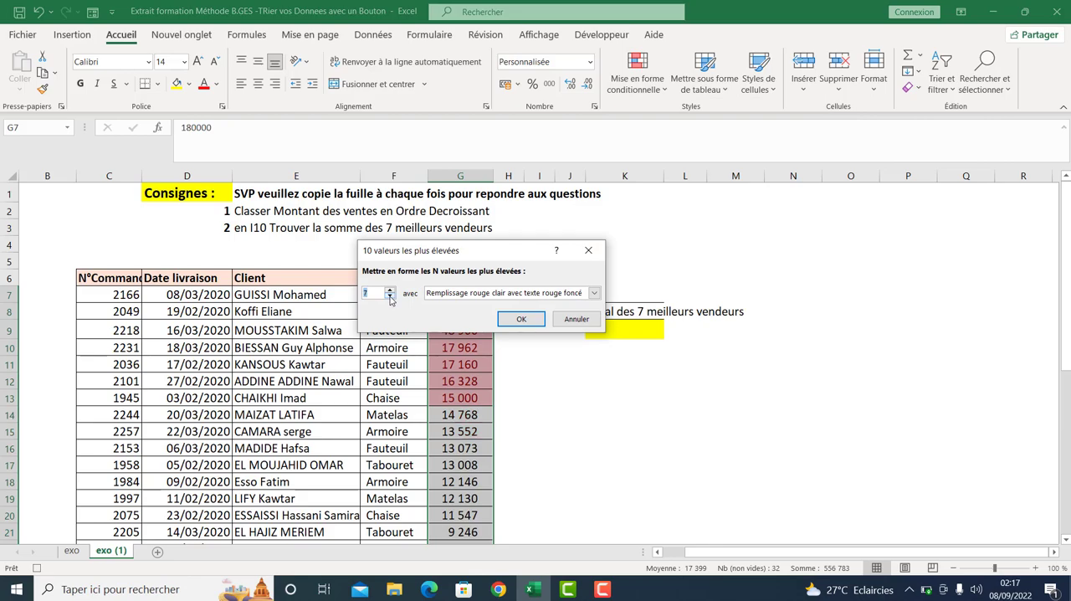
click(564, 293)
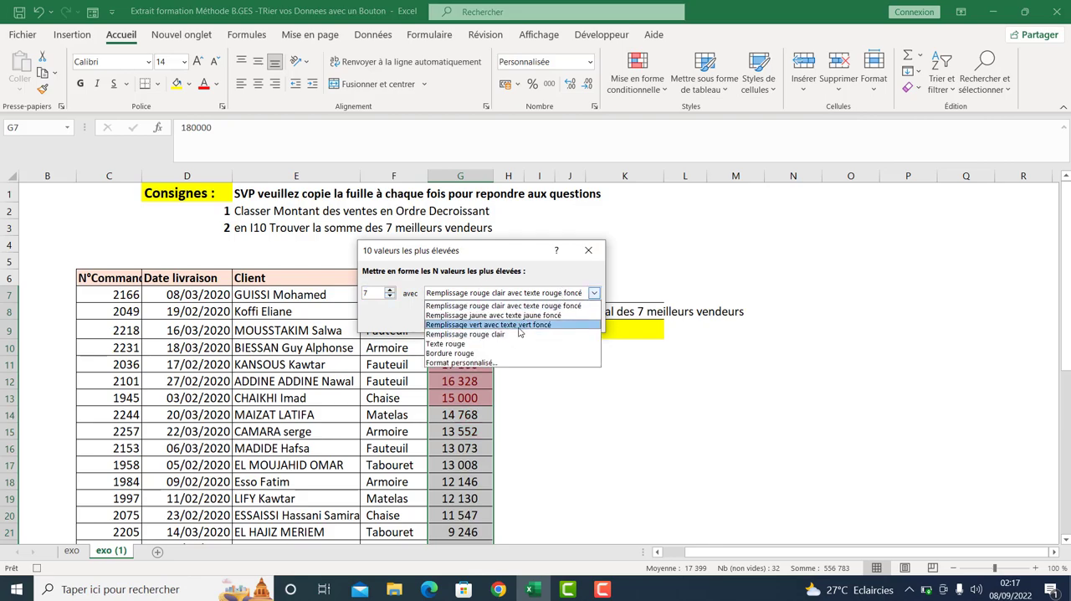
click(517, 326)
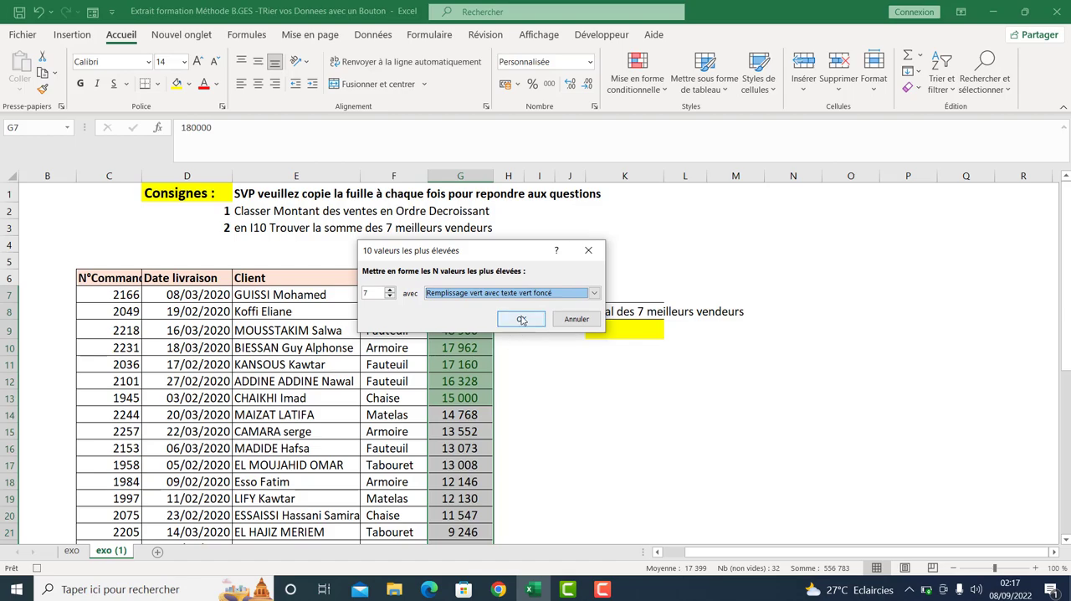
click(523, 324)
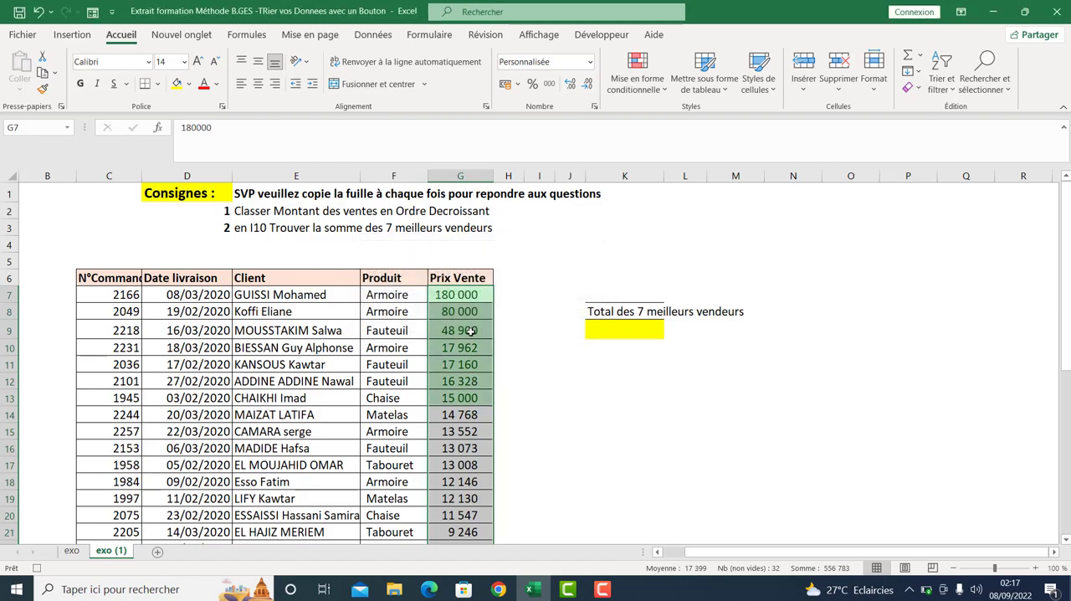
- Total the seven best sales in K9 with the formula =SOMME(G7:G13)
click(606, 325)
text(=SOMME()
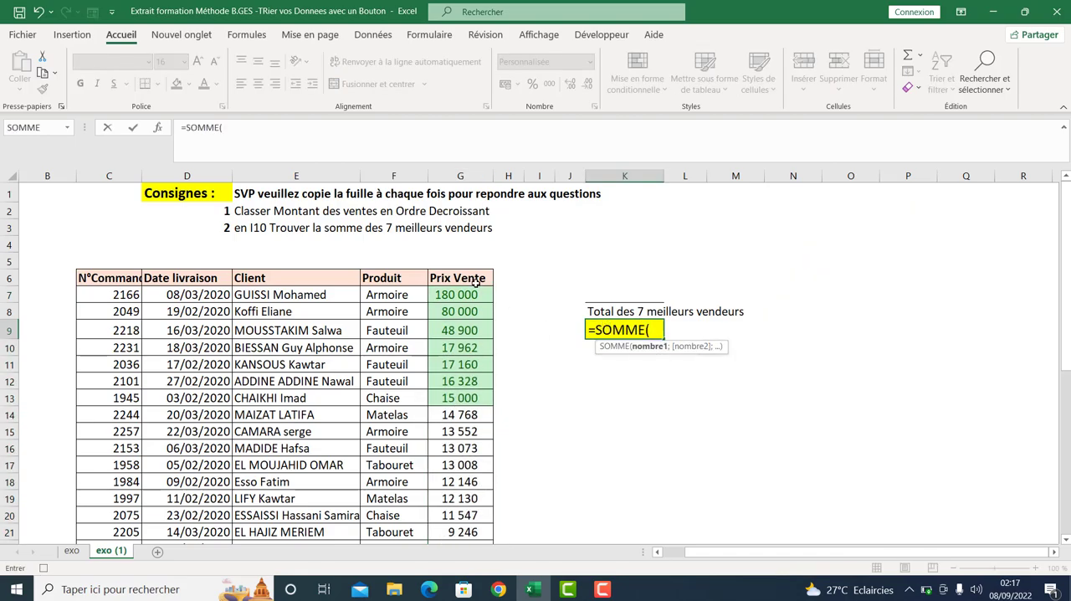
drag(474, 292, 469, 391)
text())
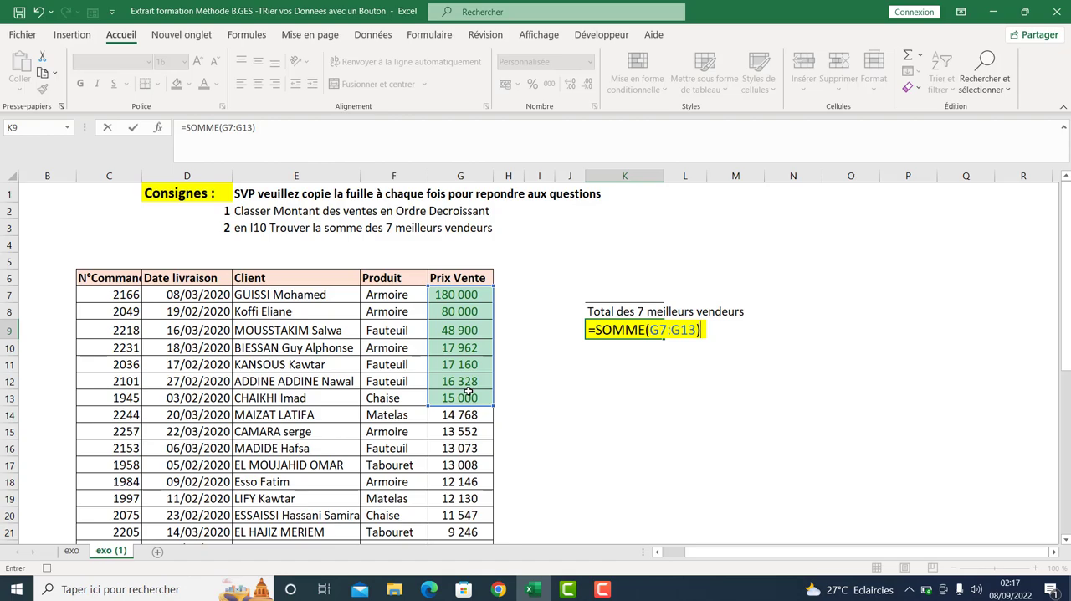
key(Return)
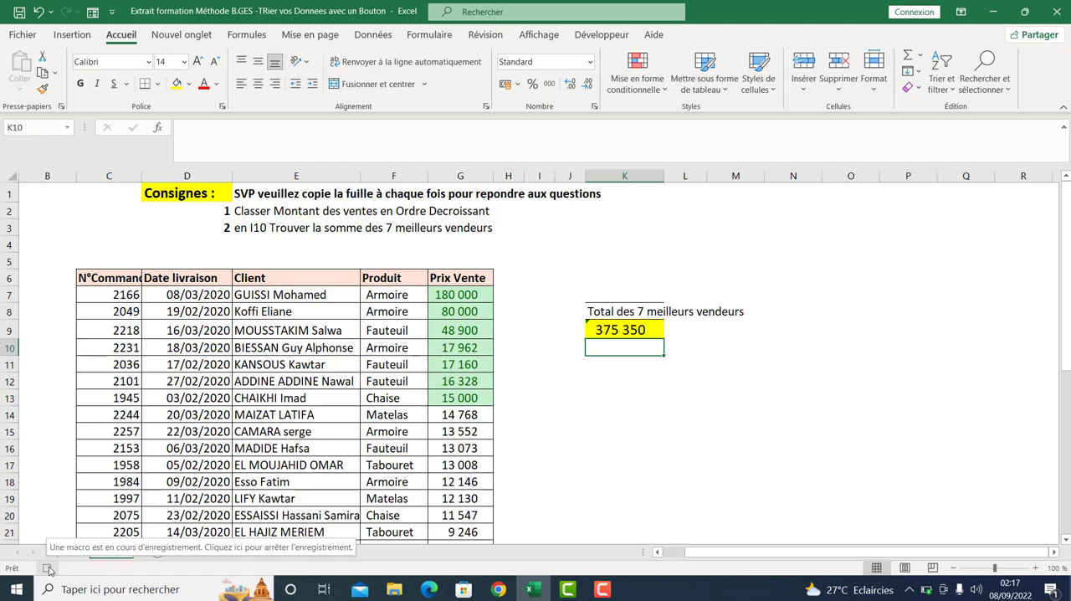
- Stop recording the TRIERetCalculer macro and select empty cell K13
click(47, 569)
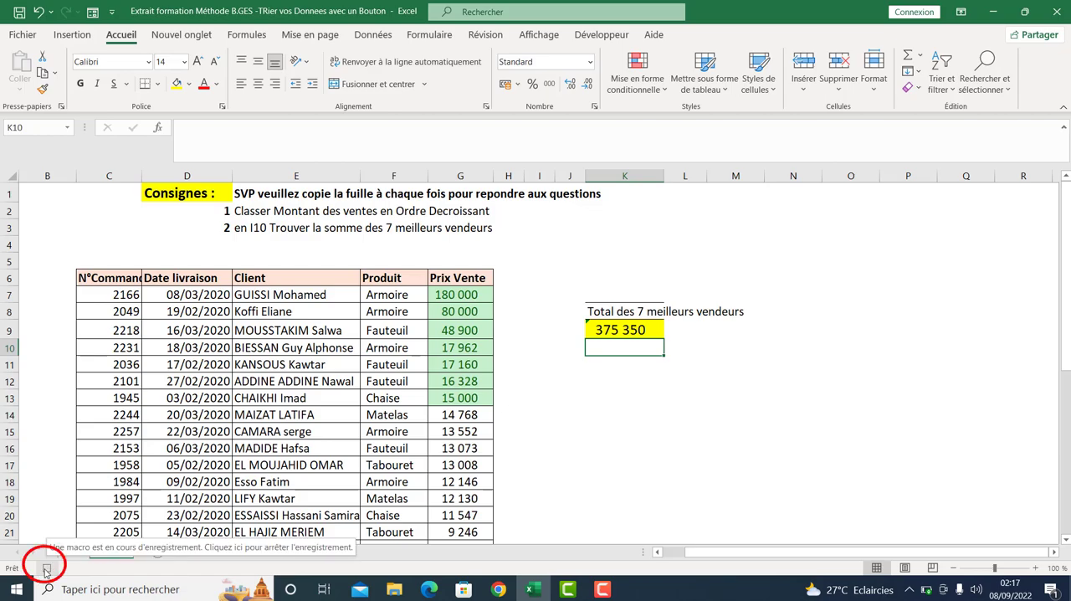
click(539, 34)
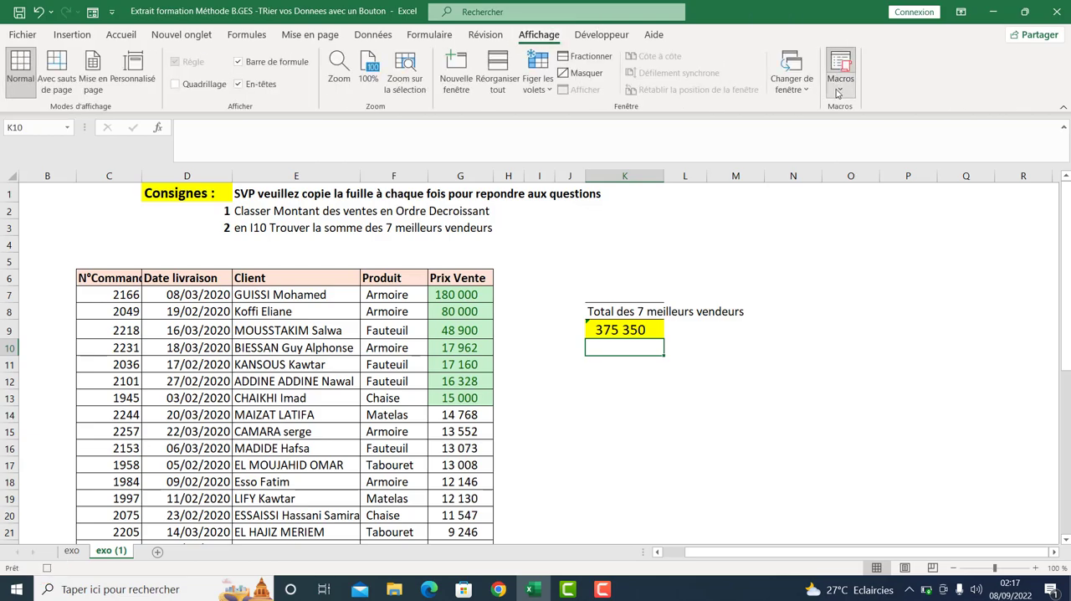
click(840, 80)
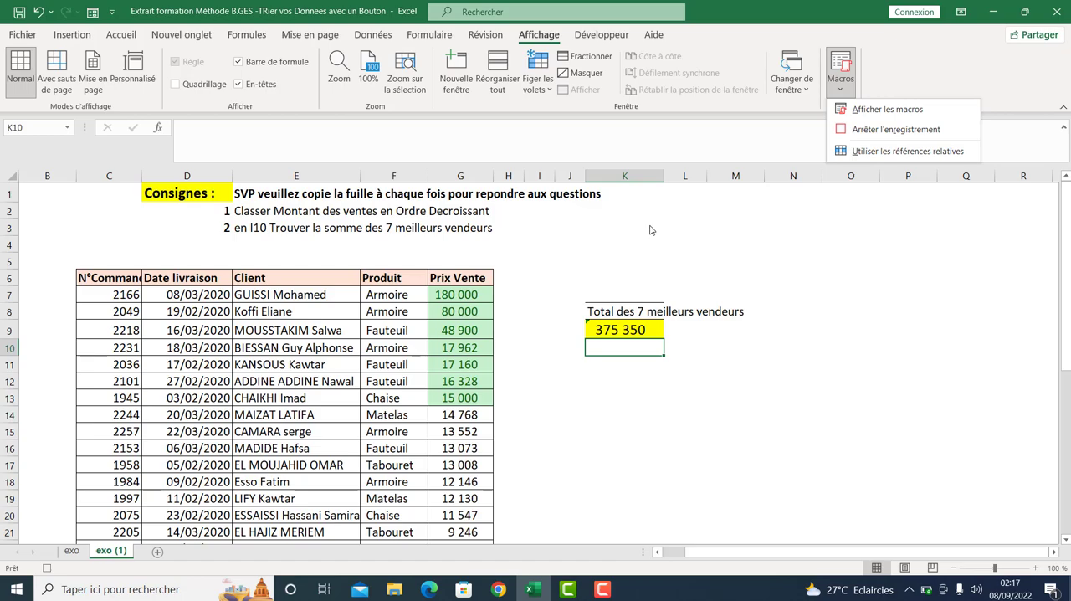
click(870, 133)
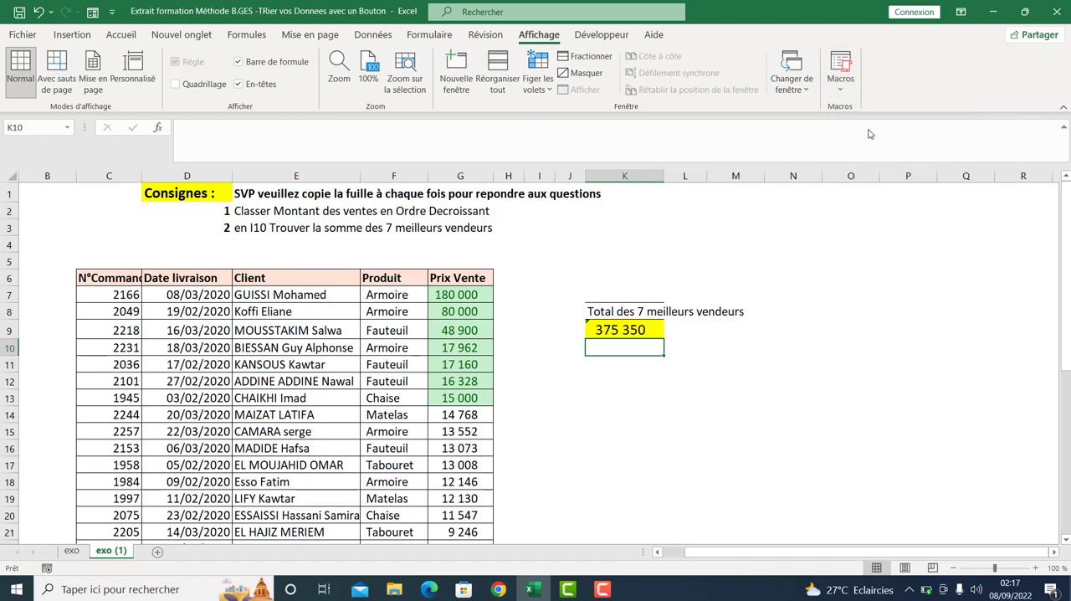
click(650, 398)
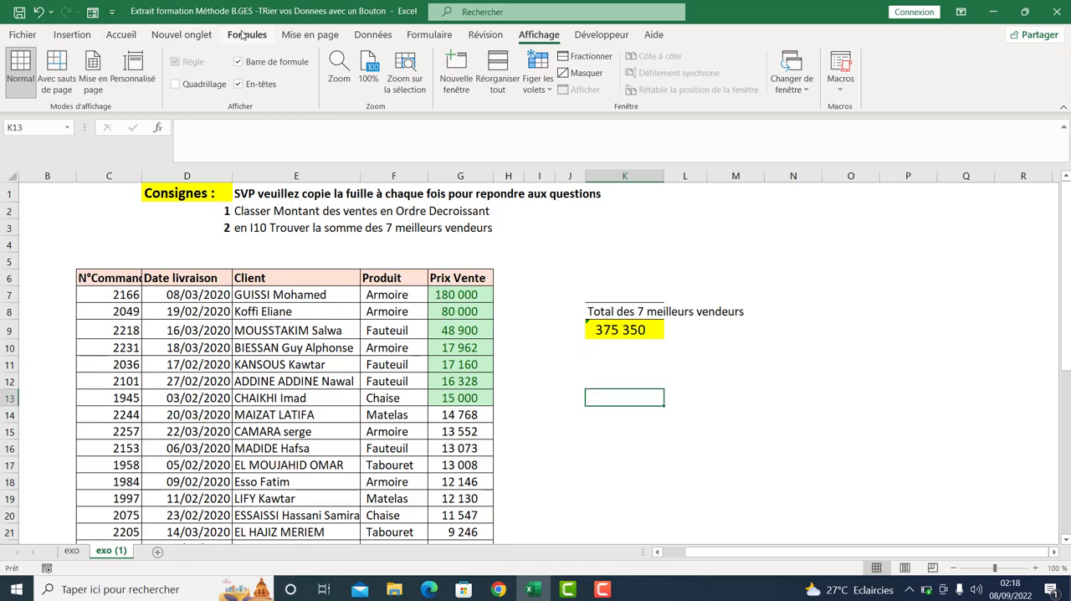
- Draw a rectangle shape about 3.24 cm wide and 1.06 cm high just below the total in K9
click(87, 34)
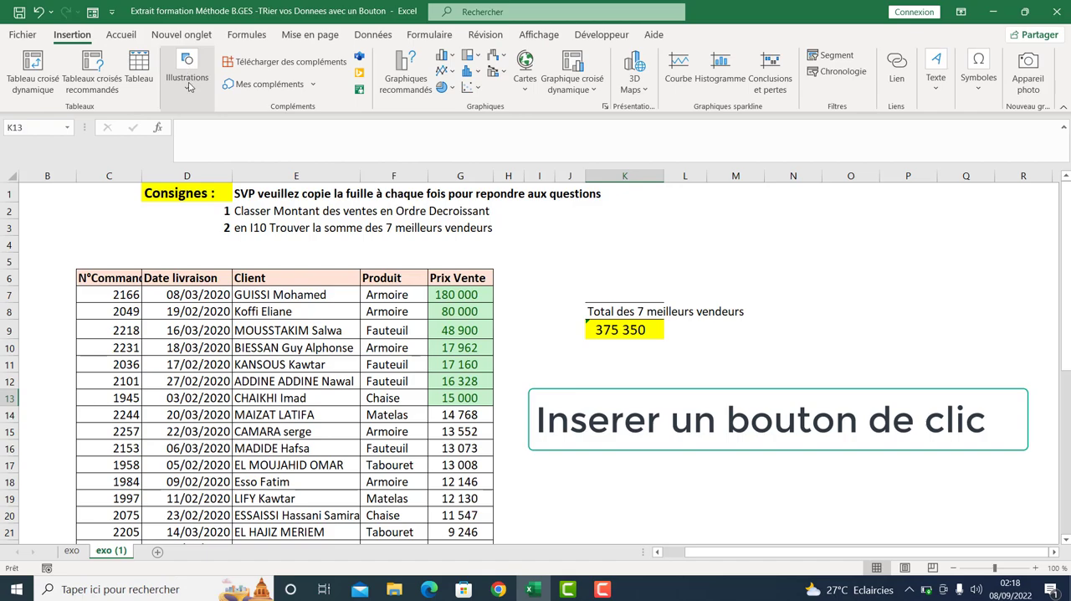
click(186, 74)
click(214, 149)
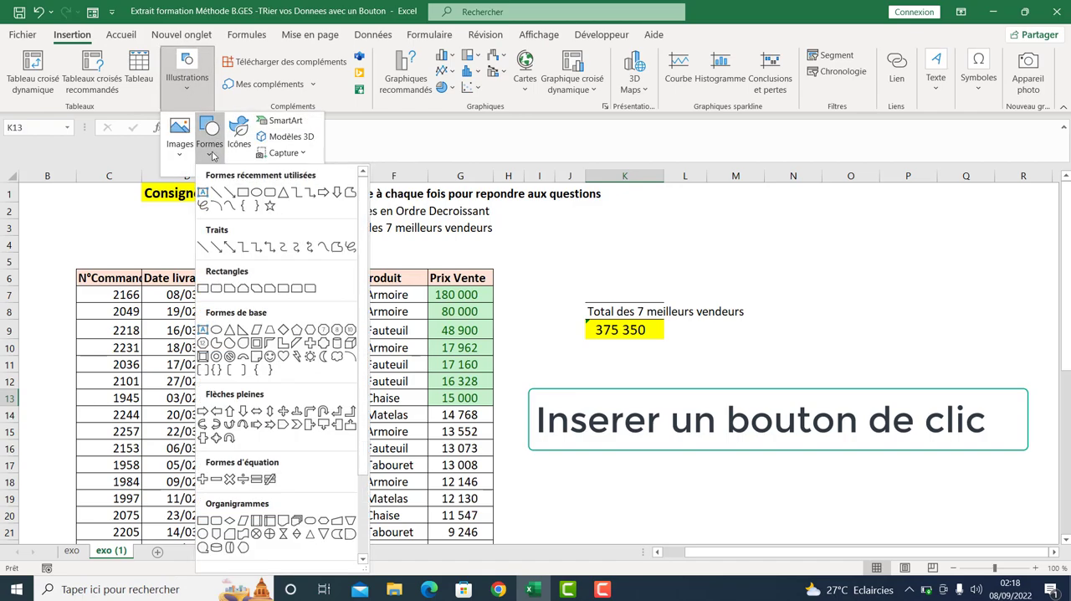
click(243, 194)
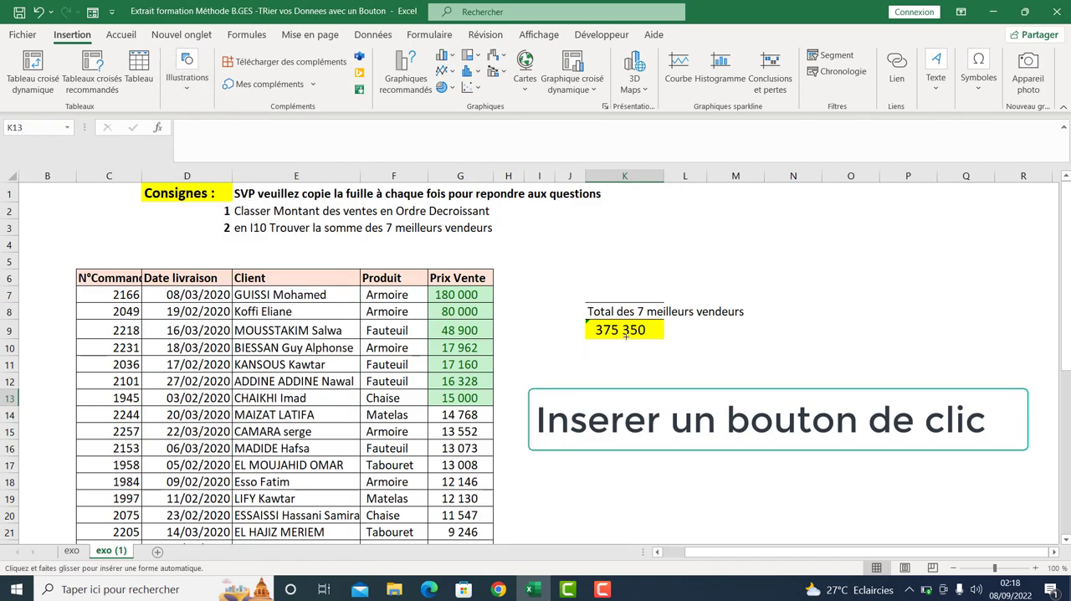
drag(599, 361, 686, 393)
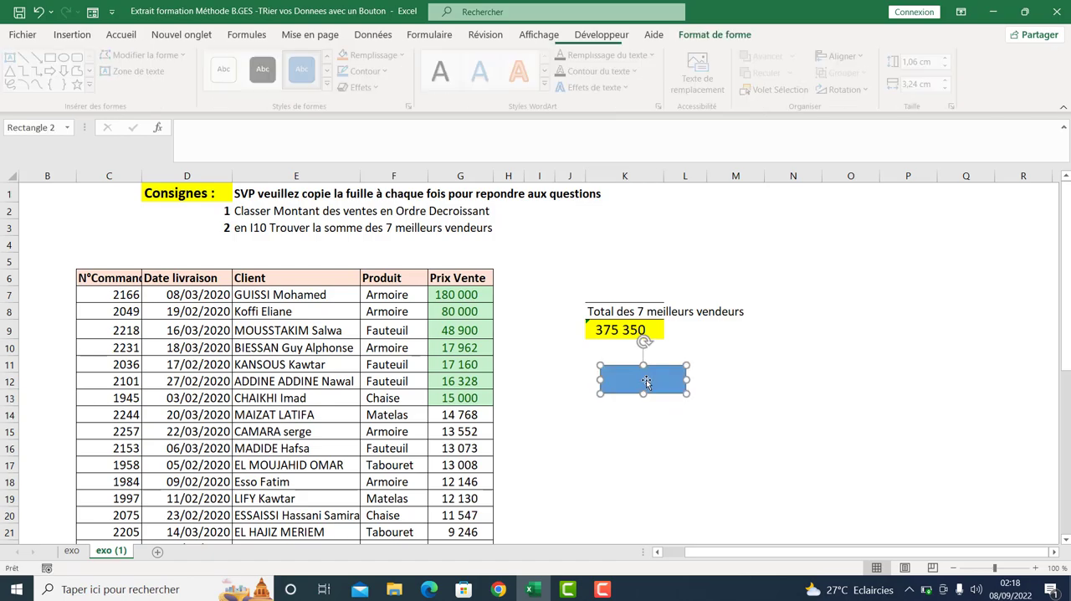
- Label the blue rectangle with the text "TRIER + CALCUL"
right_click(640, 378)
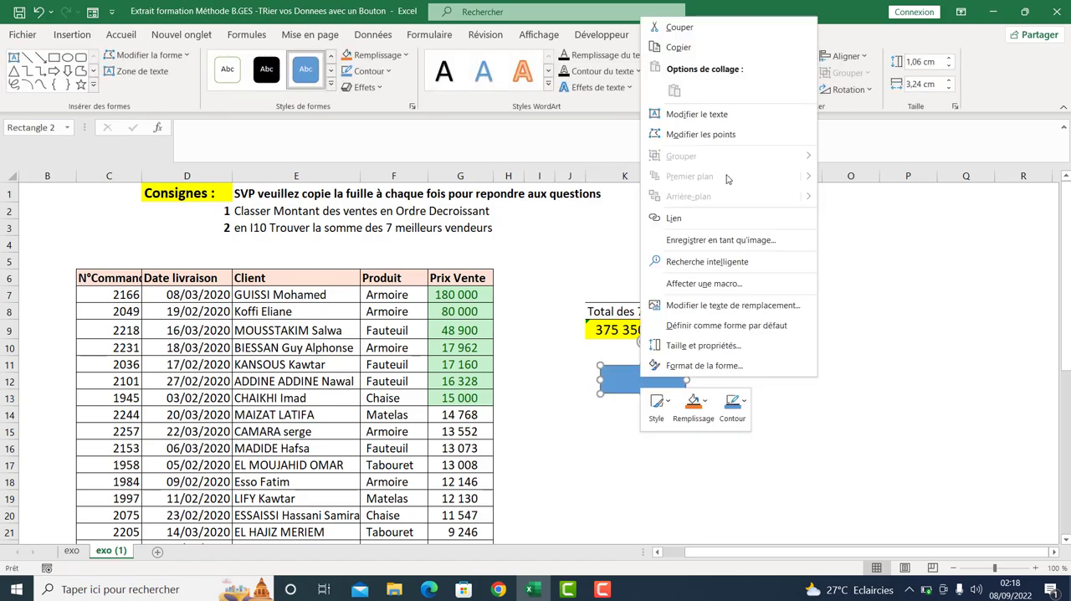
click(675, 115)
text(trie)
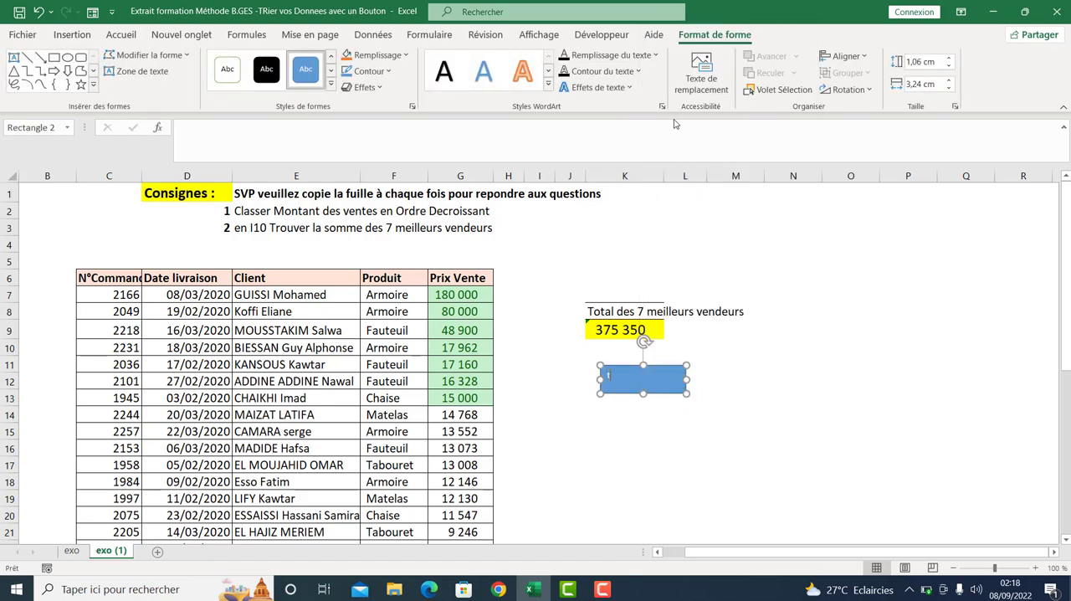
key(BackSpace)
key(BackSpace)
key(BackSpace)
key(BackSpace)
text(TIE)
key(BackSpace)
key(BackSpace)
text(RIER + CALCU)
click(720, 433)
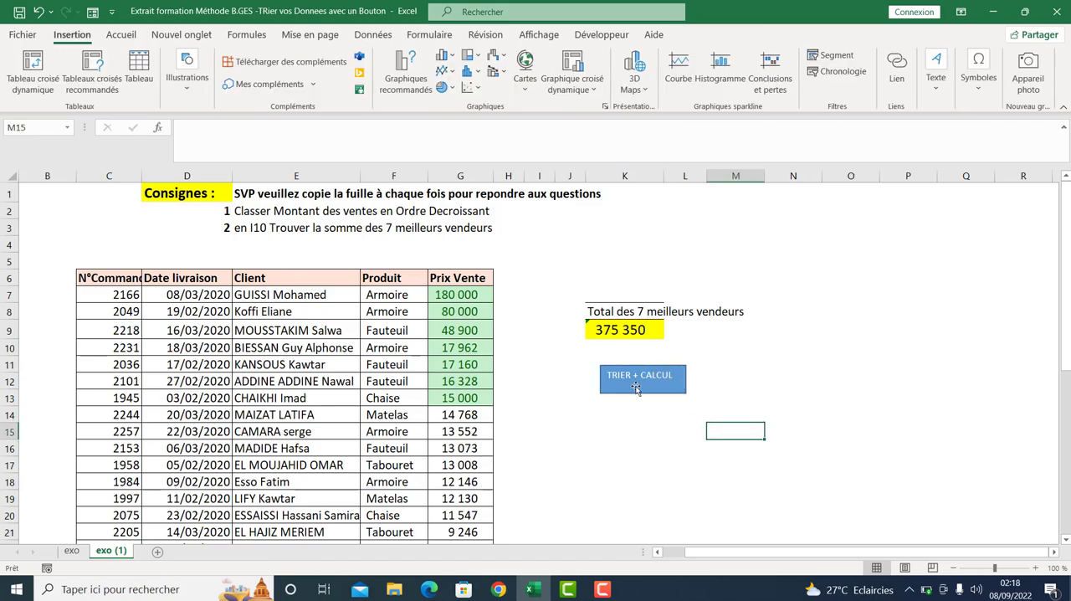
- Centre the rectangle's label vertically and make it bold at font size 11
right_click(635, 388)
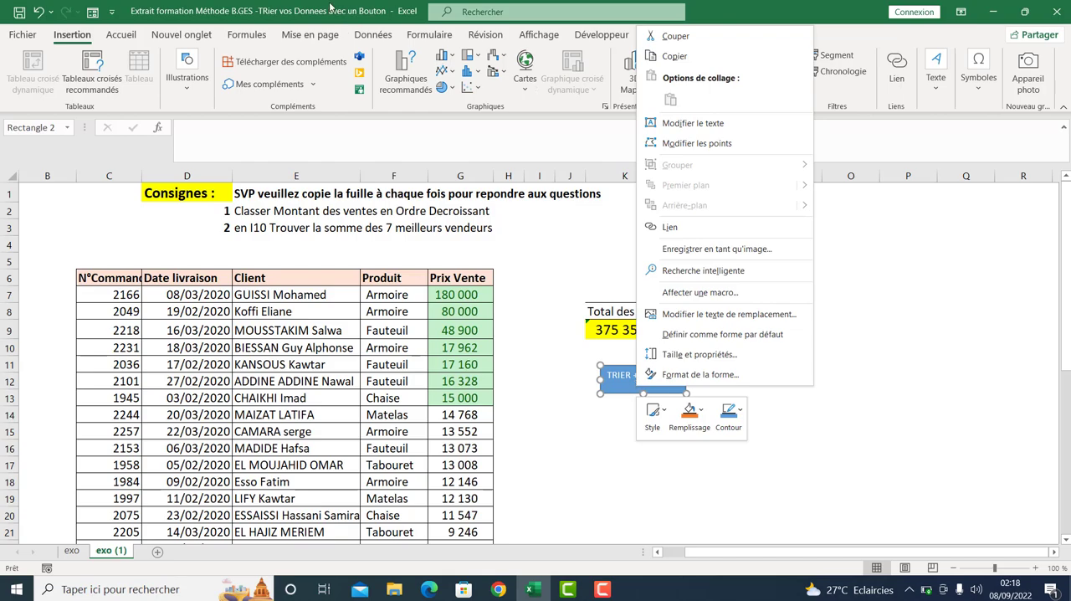
click(124, 37)
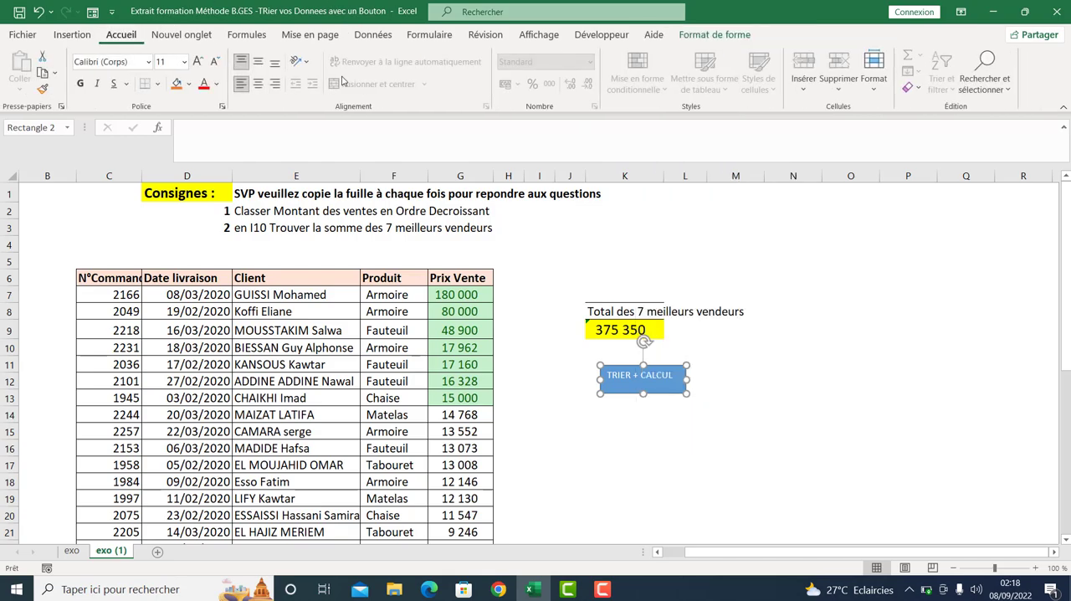
click(257, 61)
click(80, 85)
click(198, 62)
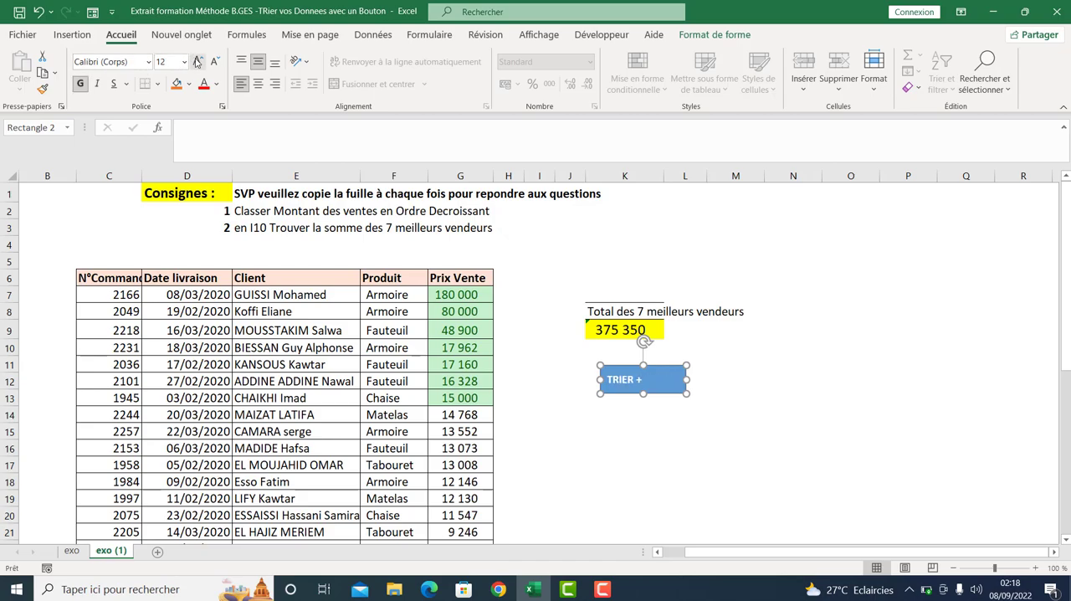
click(214, 62)
click(654, 454)
- Assign the TRIERetCalculer macro to the TRIER + CALCUL rectangle and deselect the shape
click(637, 383)
right_click(637, 383)
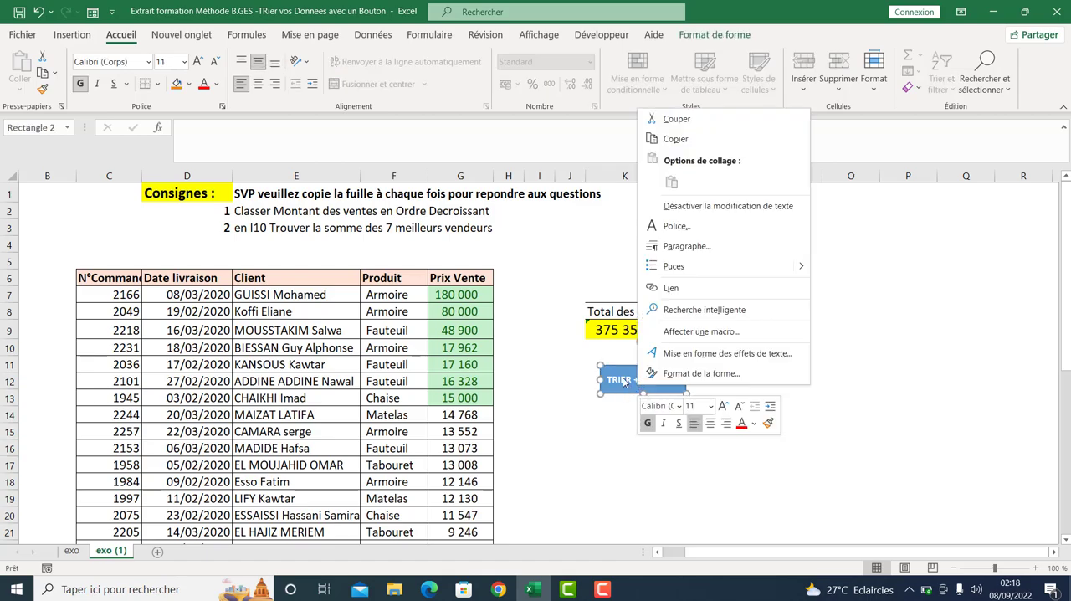
click(689, 331)
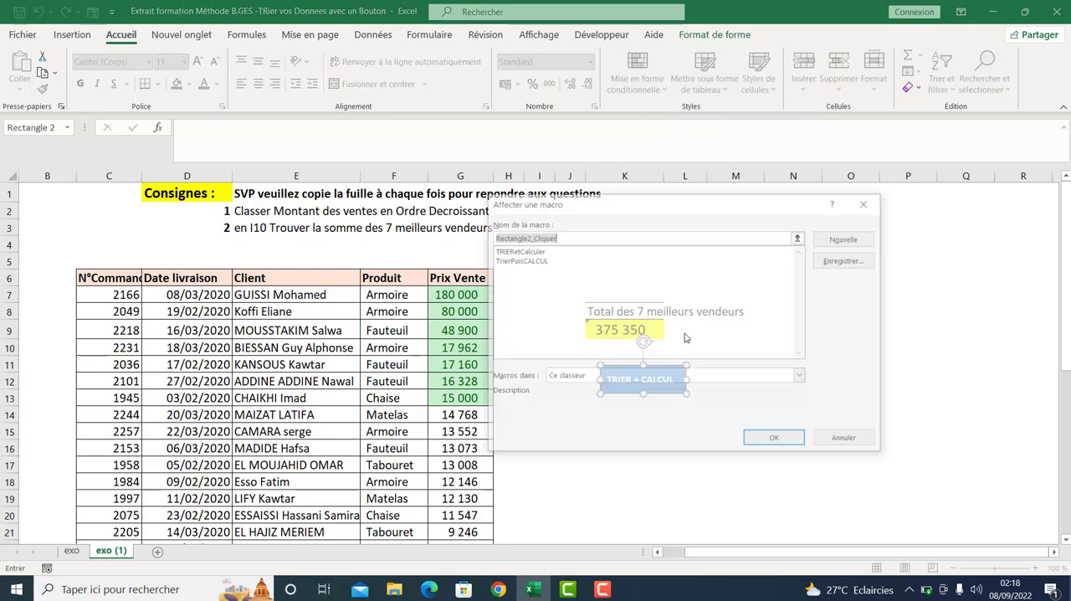
click(522, 251)
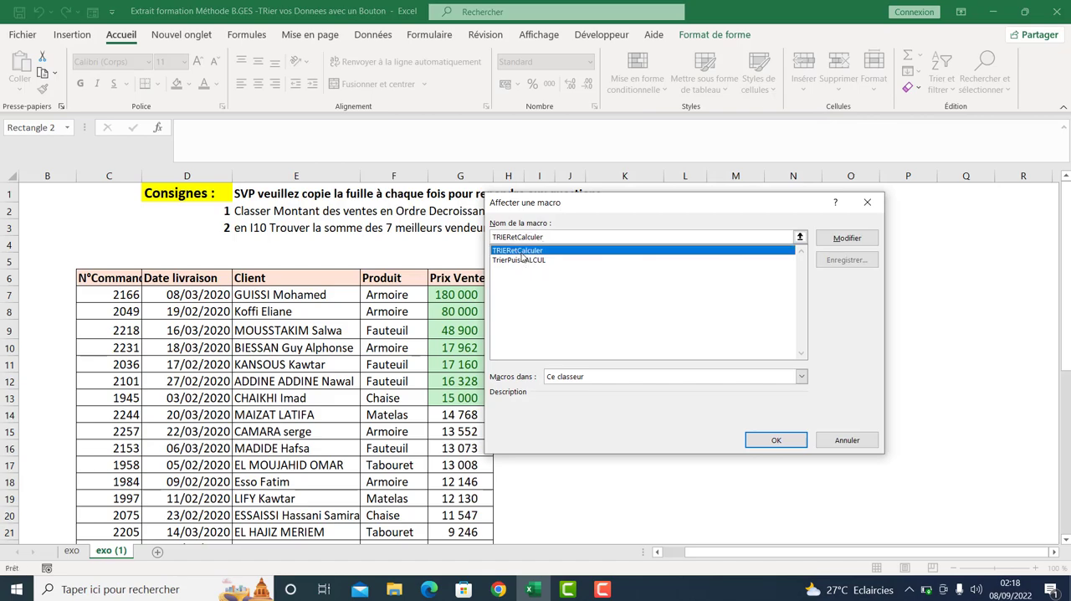
click(760, 444)
click(742, 428)
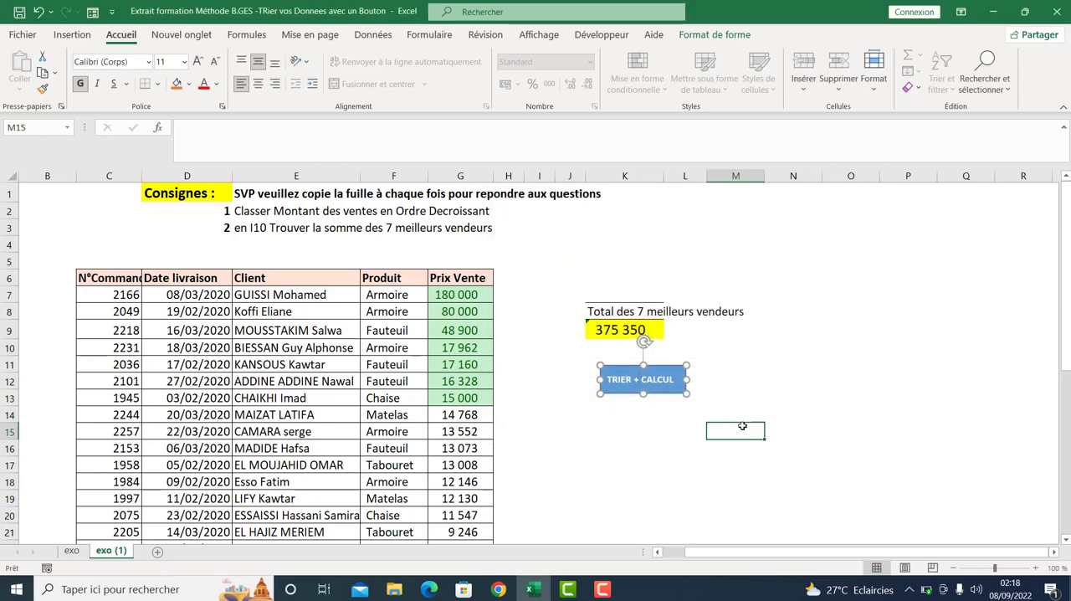
- Set the Prix Vente in cell G17 to 250000 as test data for the macro
click(455, 468)
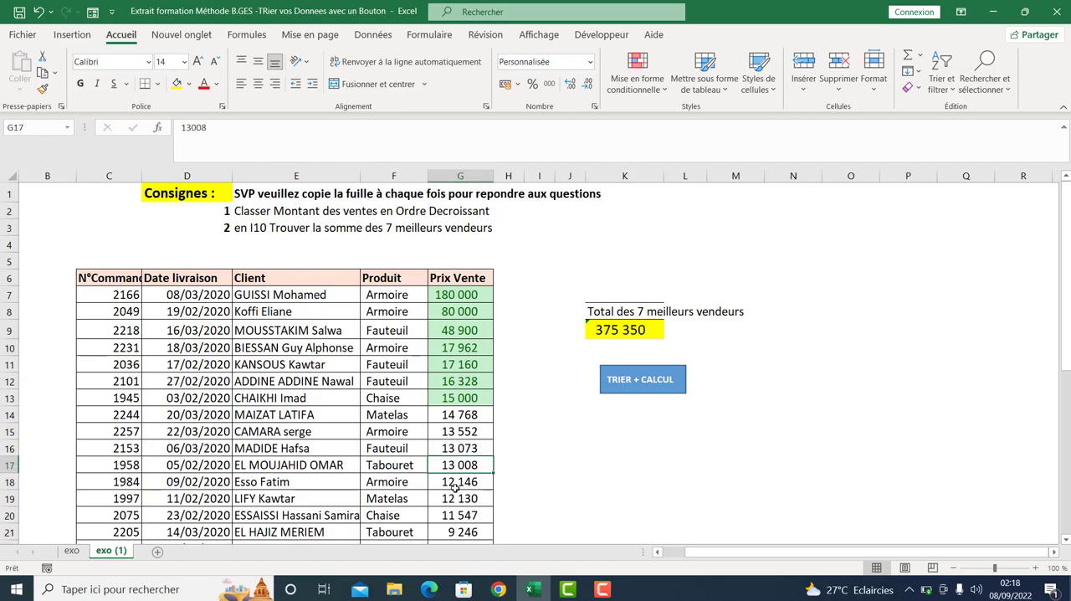
text(250000)
key(Return)
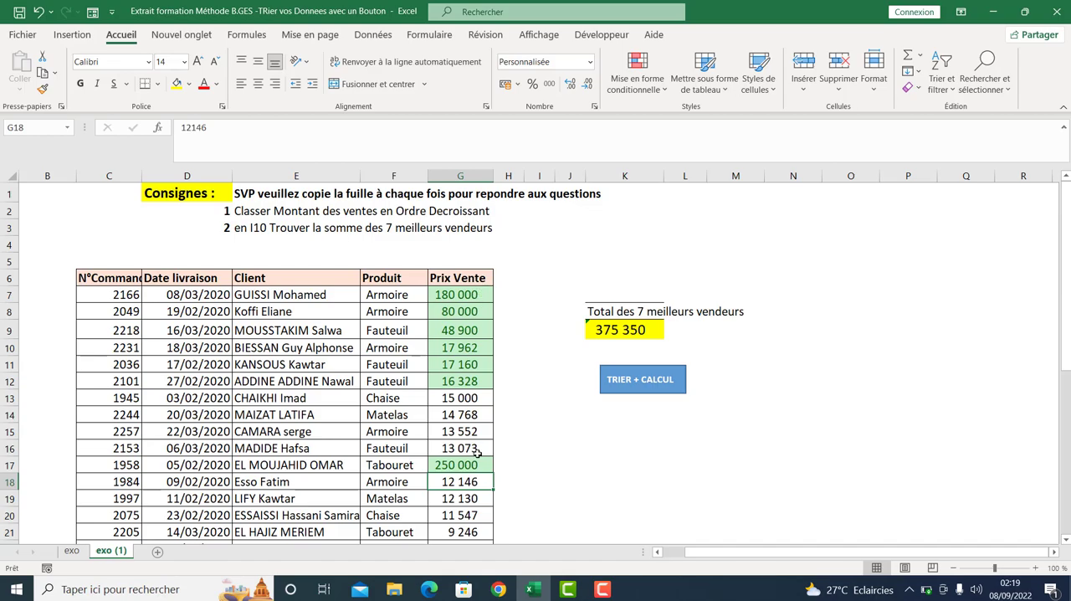
- Check the range summed by the formula in K9 and run the macro assigned to the TRIER + CALCUL shape
double_click(640, 329)
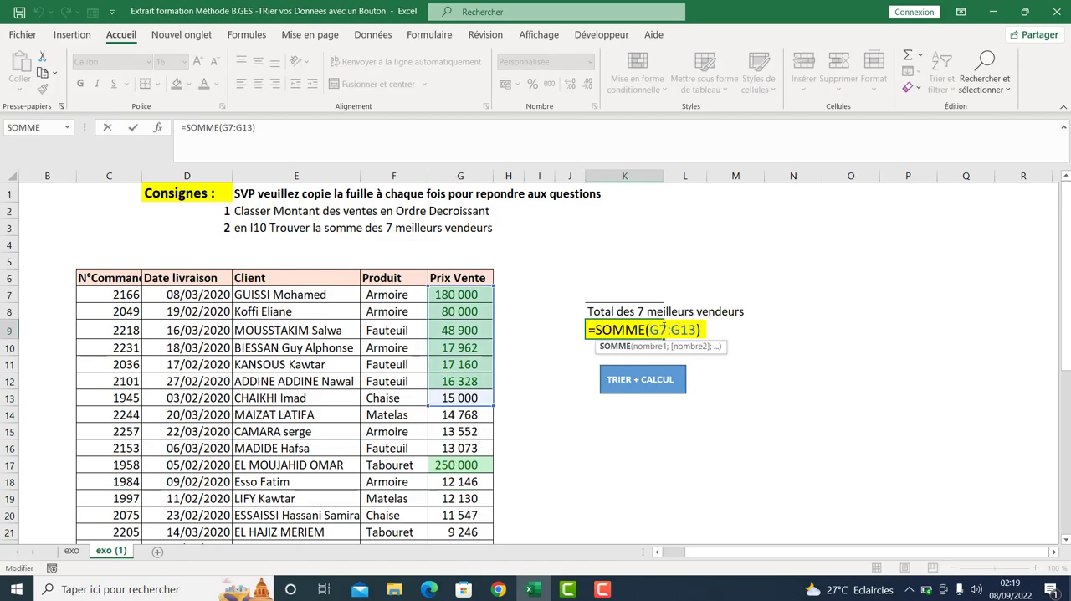
key(Return)
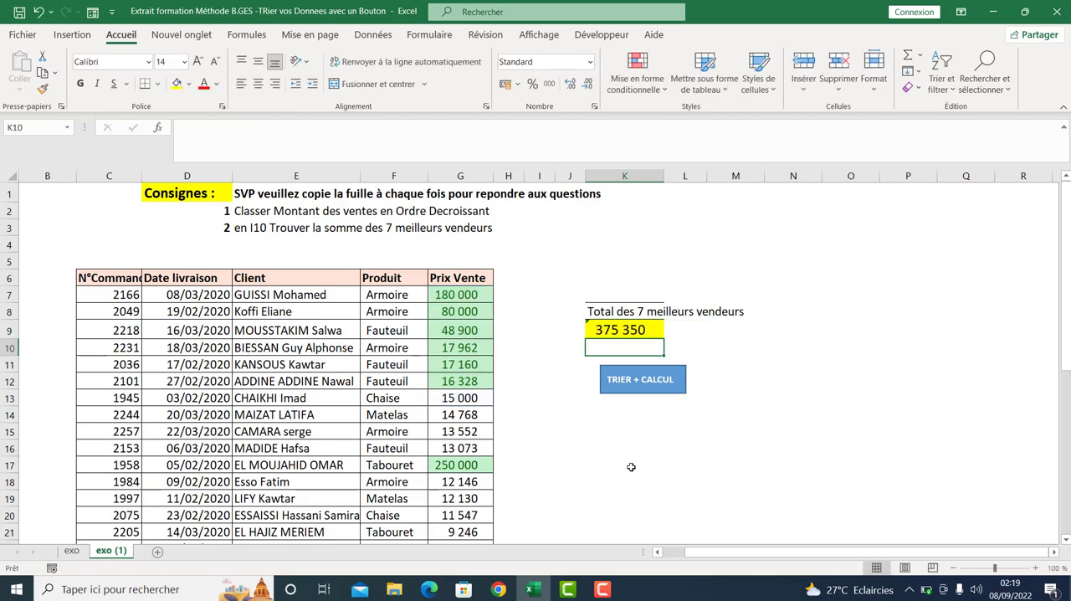
click(630, 466)
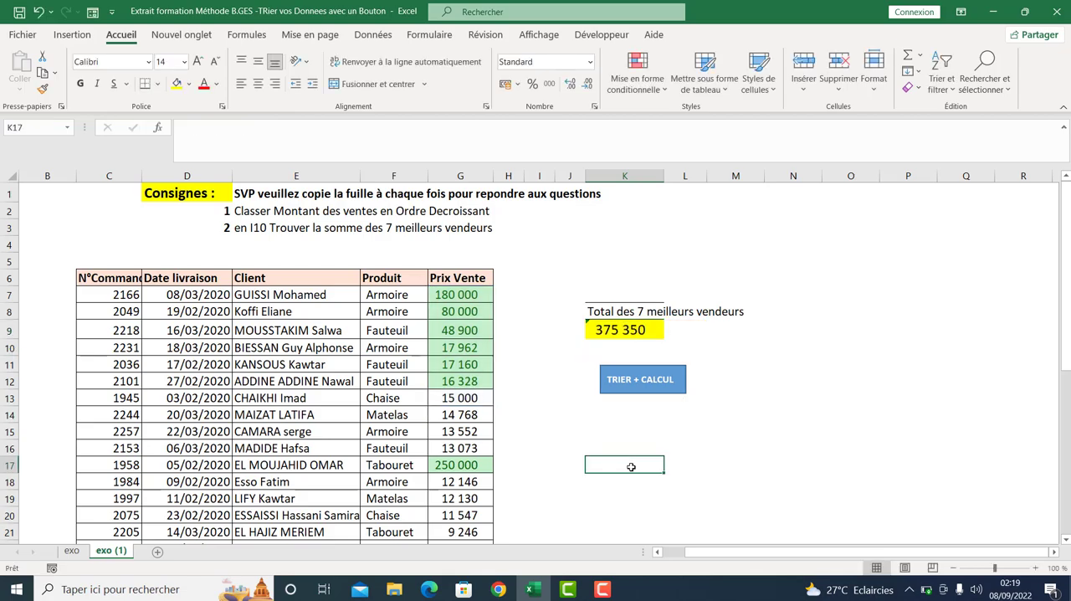
click(650, 385)
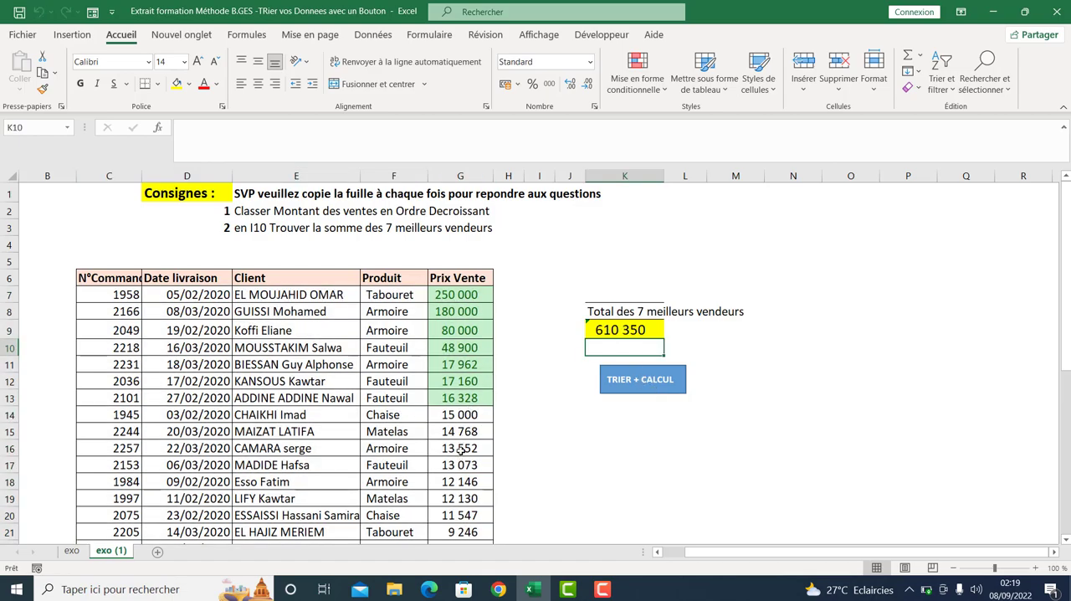
- Replace the Prix Vente in cell G22 with 90000
drag(1064, 310, 1064, 318)
drag(471, 362, 466, 383)
double_click(466, 358)
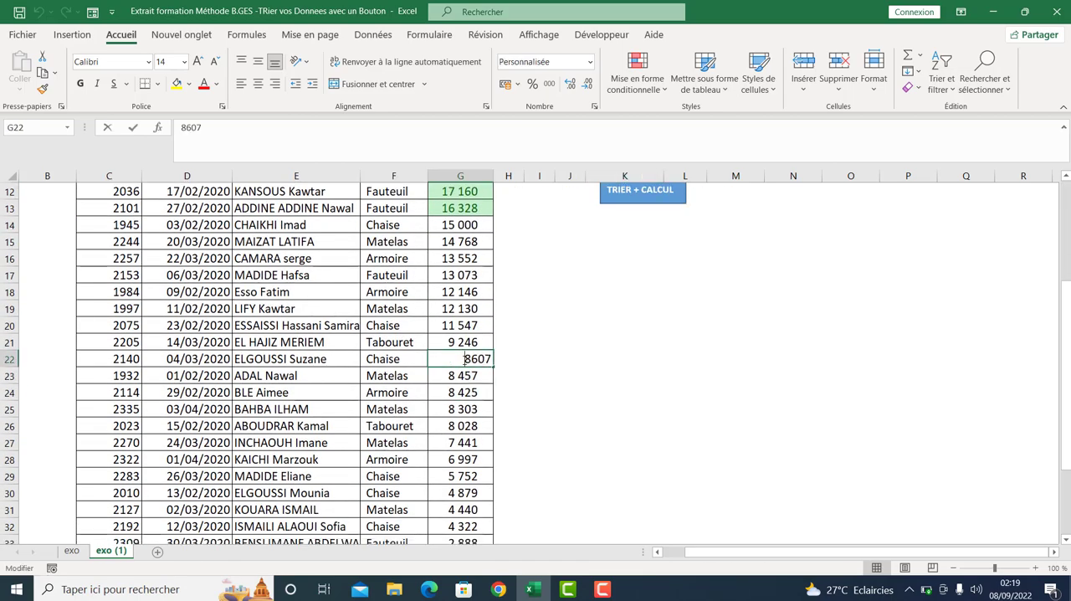
key(Delete)
key(Delete)
key(Delete)
key(Delete)
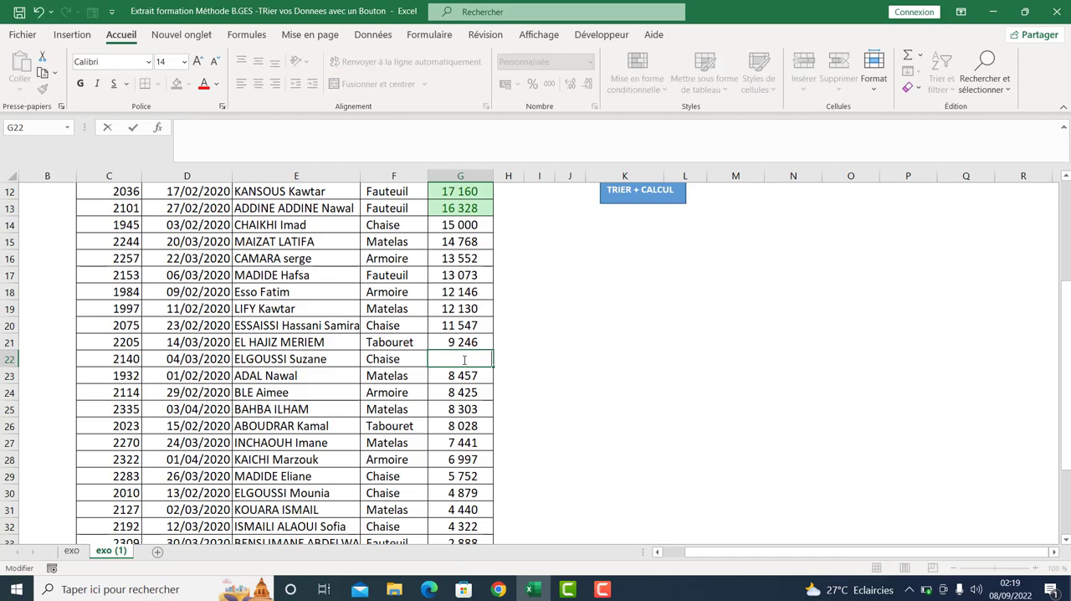
text(900000)
key(Return)
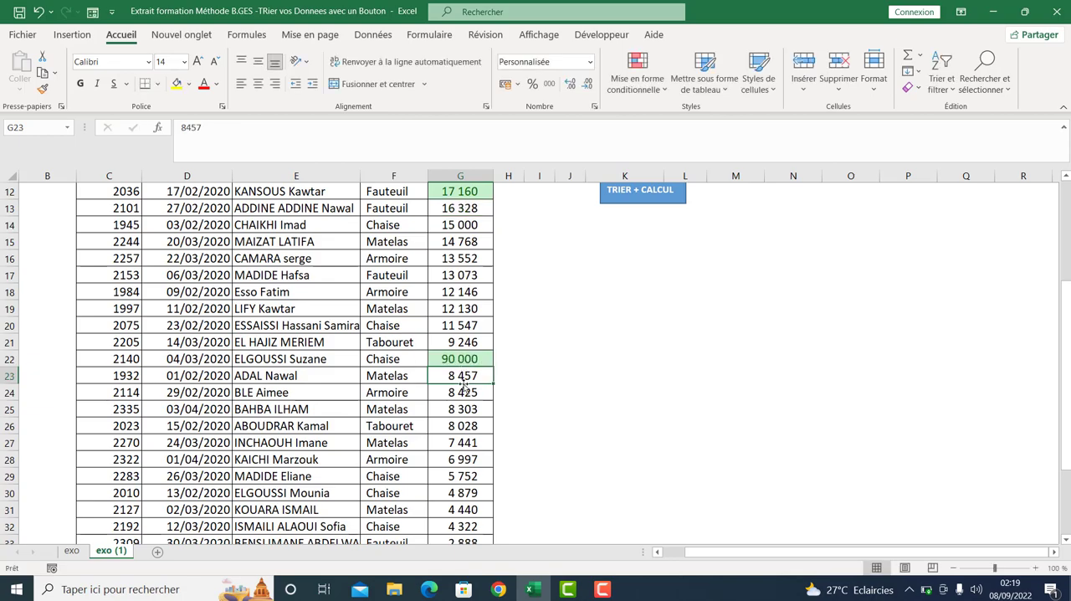
- Set the Prix Vente in G25 to 410000 and in G27 to 50000
click(461, 412)
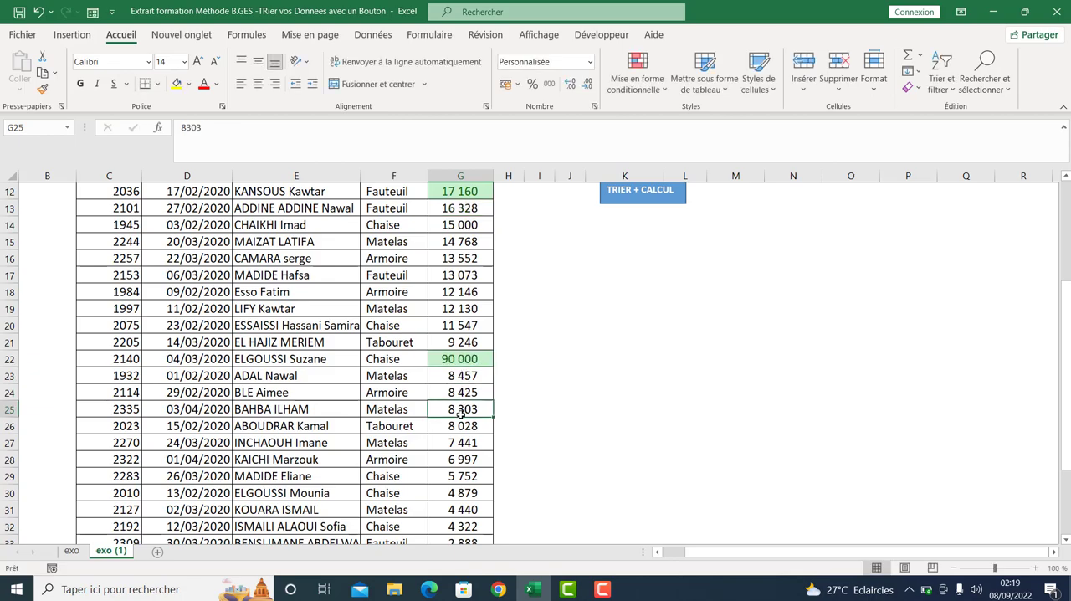
text(410000)
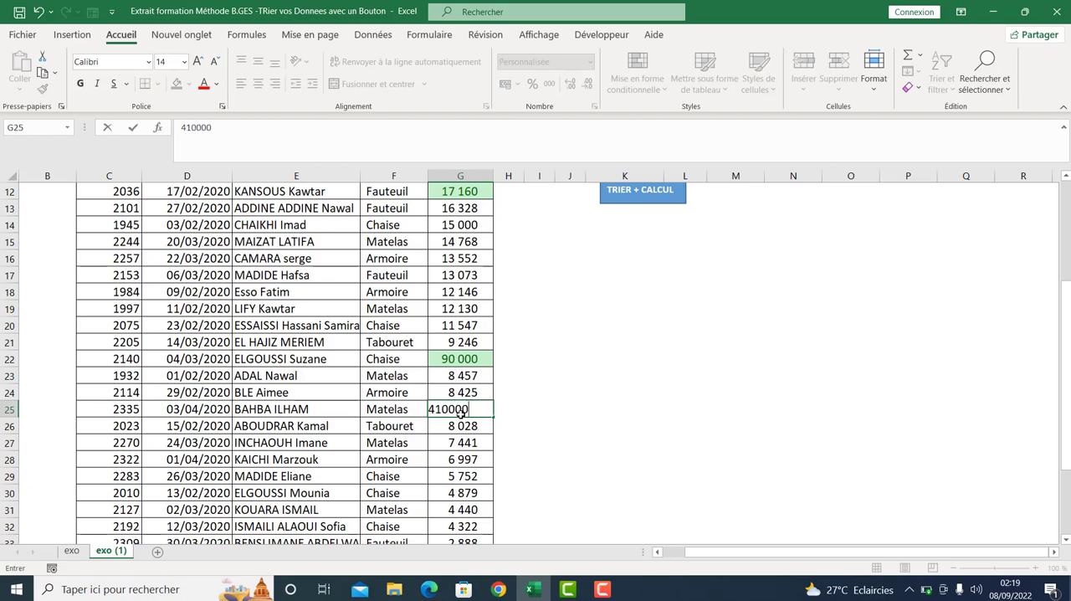
key(Return)
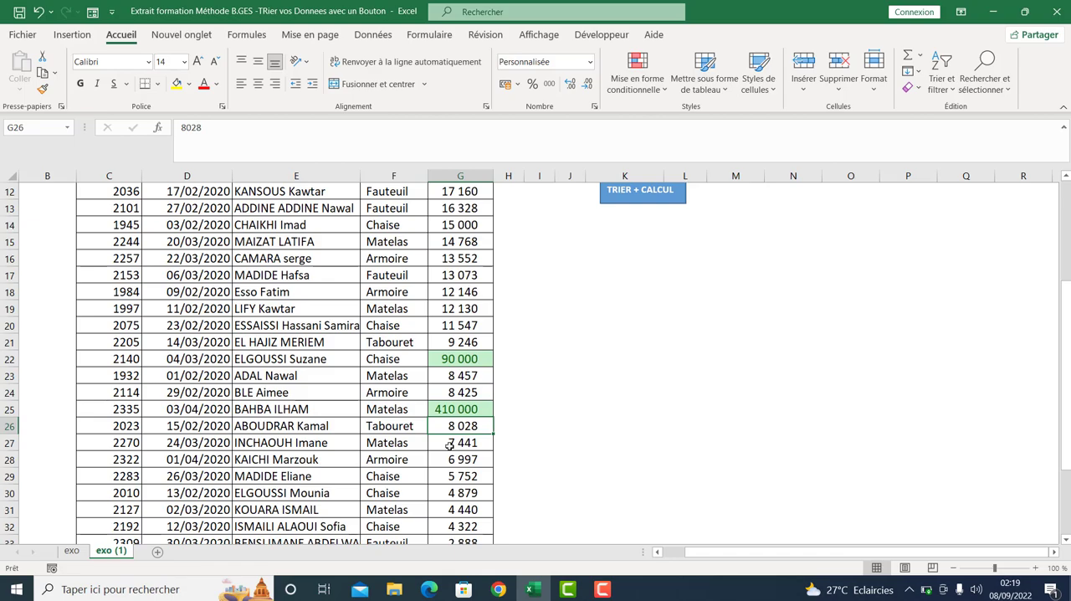
click(449, 445)
text(50000)
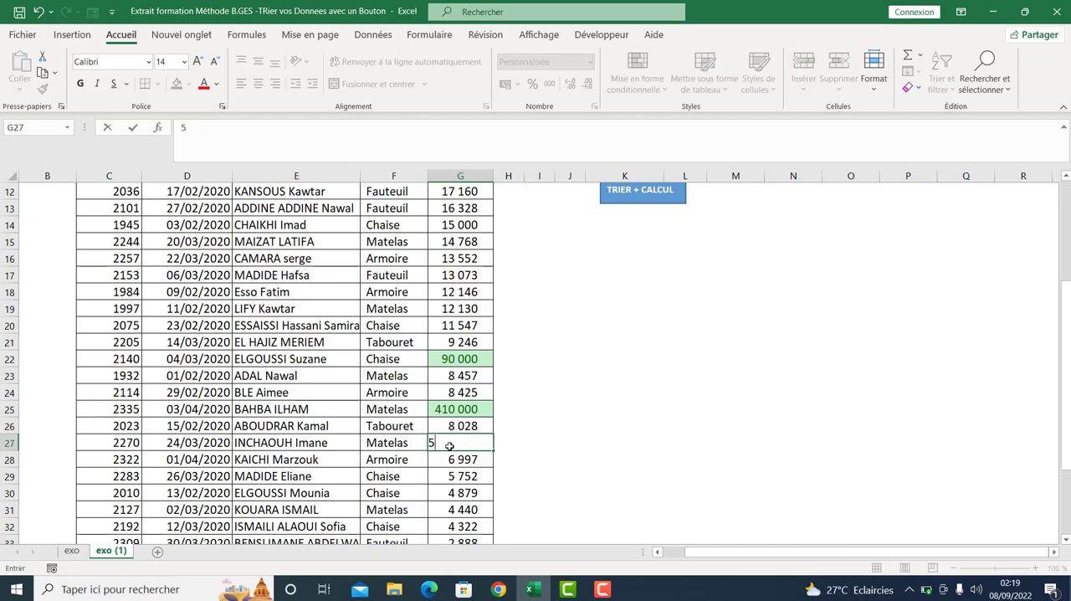
key(Return)
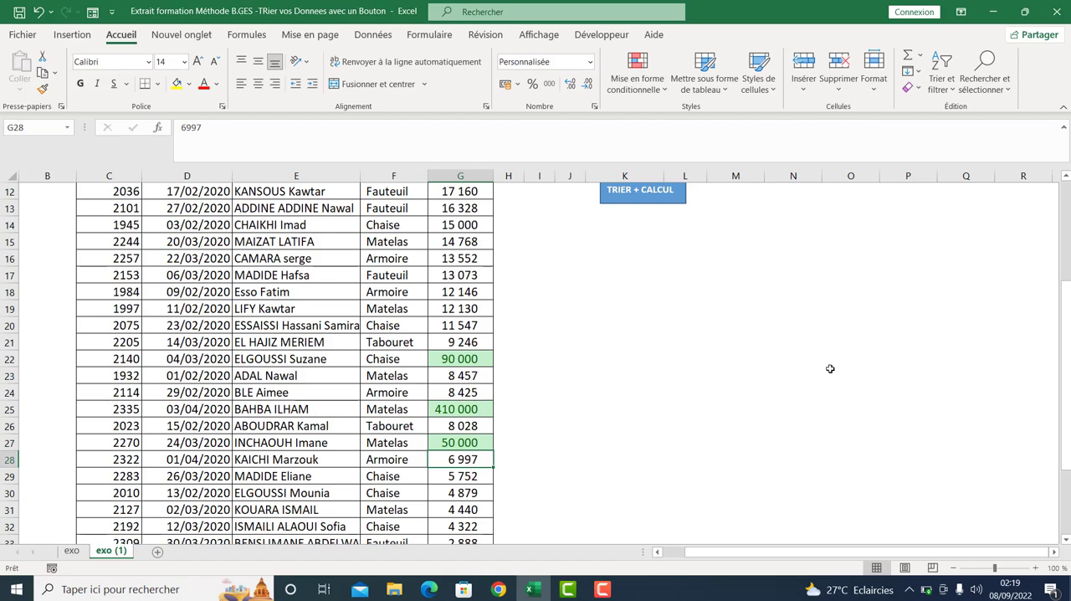
- Examine which sales cells the SOMME formula in K9 covers, leaving the formula as it is
drag(1066, 400, 1066, 397)
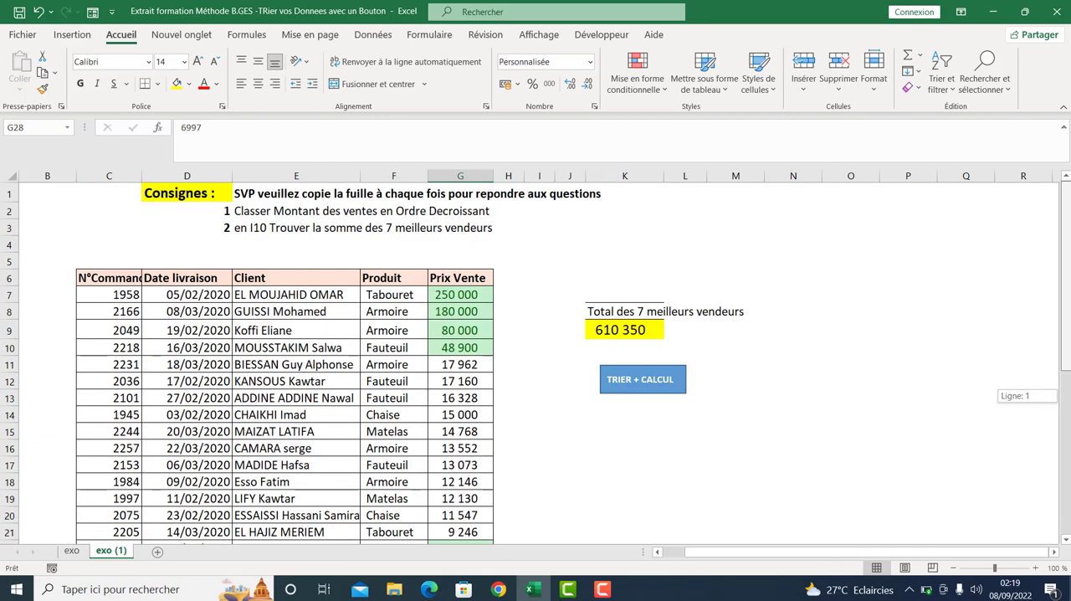
click(621, 335)
double_click(621, 334)
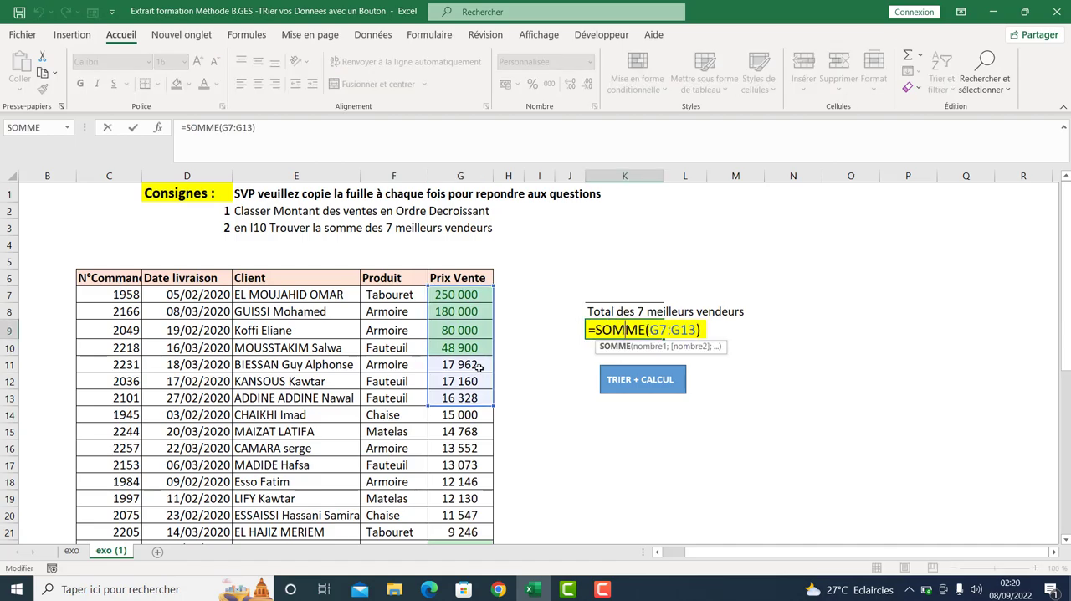
key(Return)
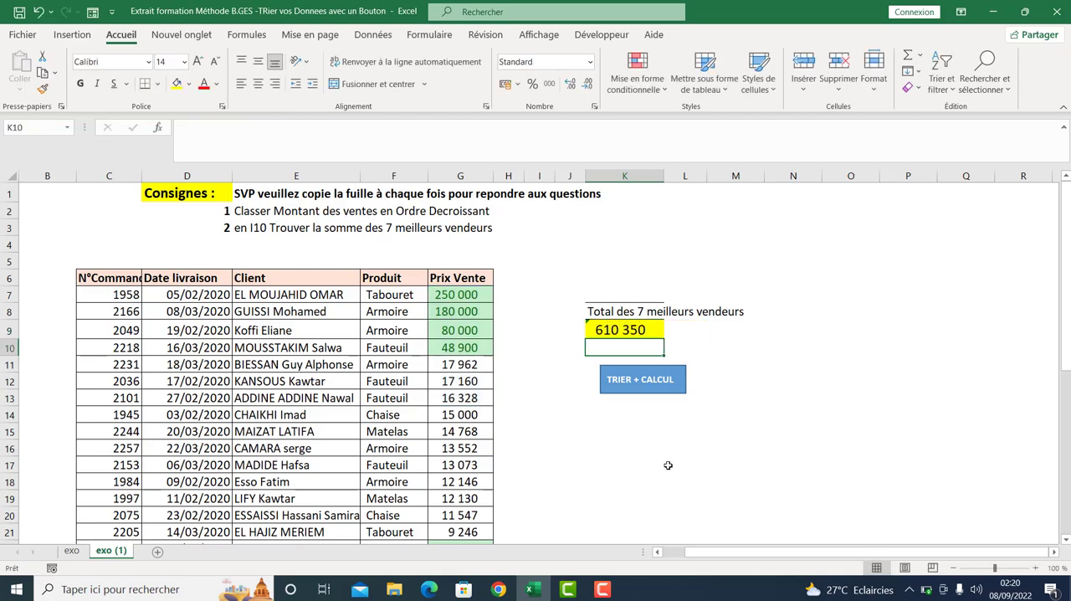
- Rerun the TRIER + CALCUL macro on the edited sales and widen column K to fit the total
click(653, 386)
drag(665, 177, 687, 177)
click(599, 445)
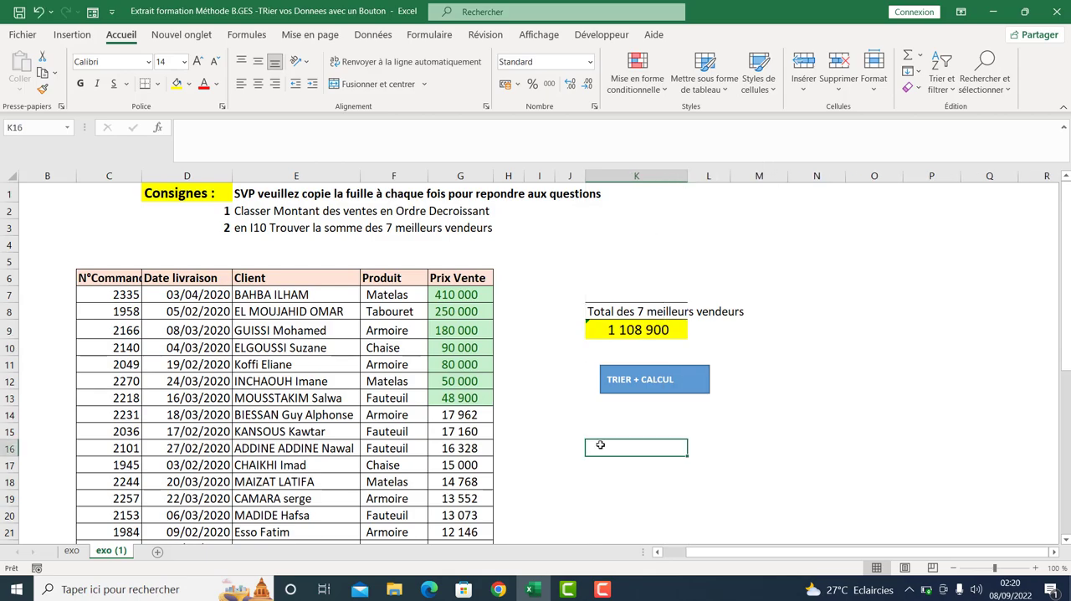